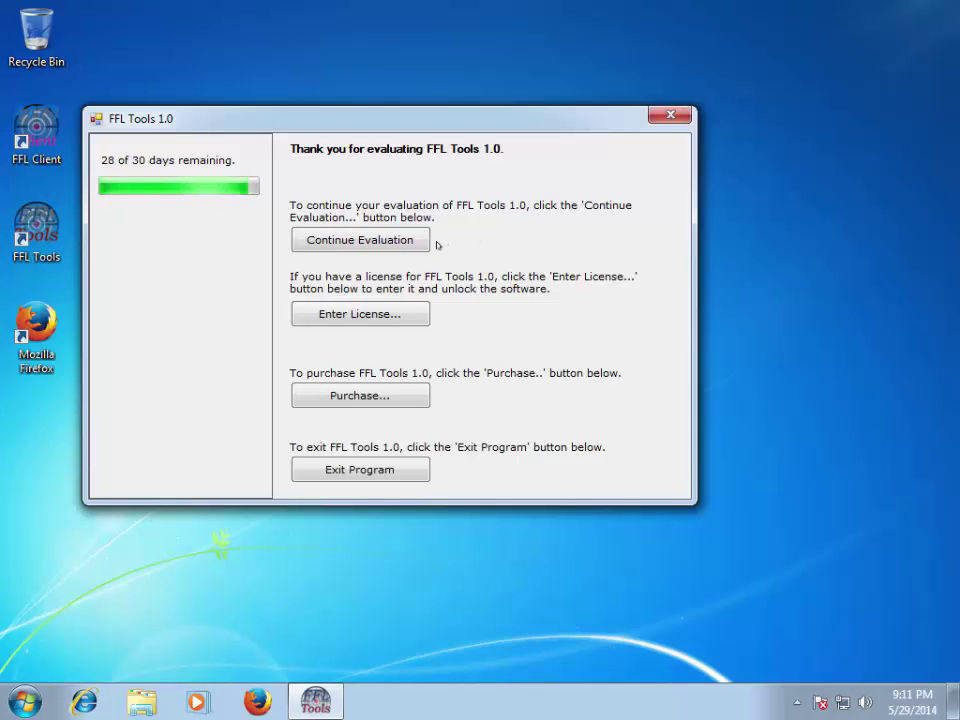
- Continue the FFL Tools trial evaluation to reach the login dialog
{"action": "left_click", "coordinate": [376, 240]}
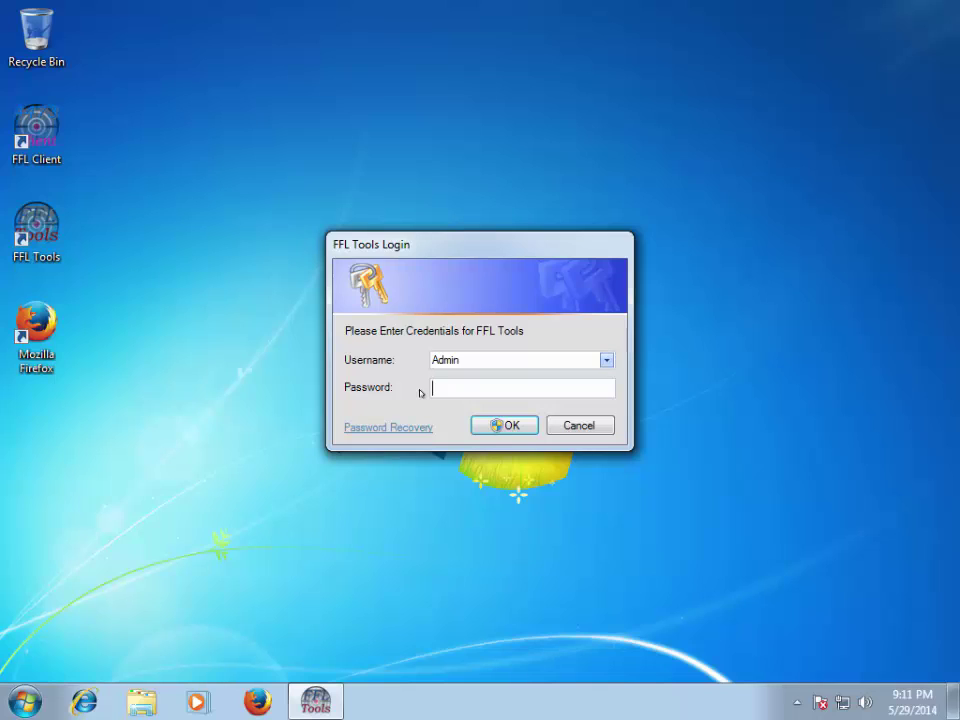
- Log in as Admin with the account password and decline setting up security questions
{"action": "type", "text": "********"}
{"action": "left_click", "coordinate": [503, 425]}
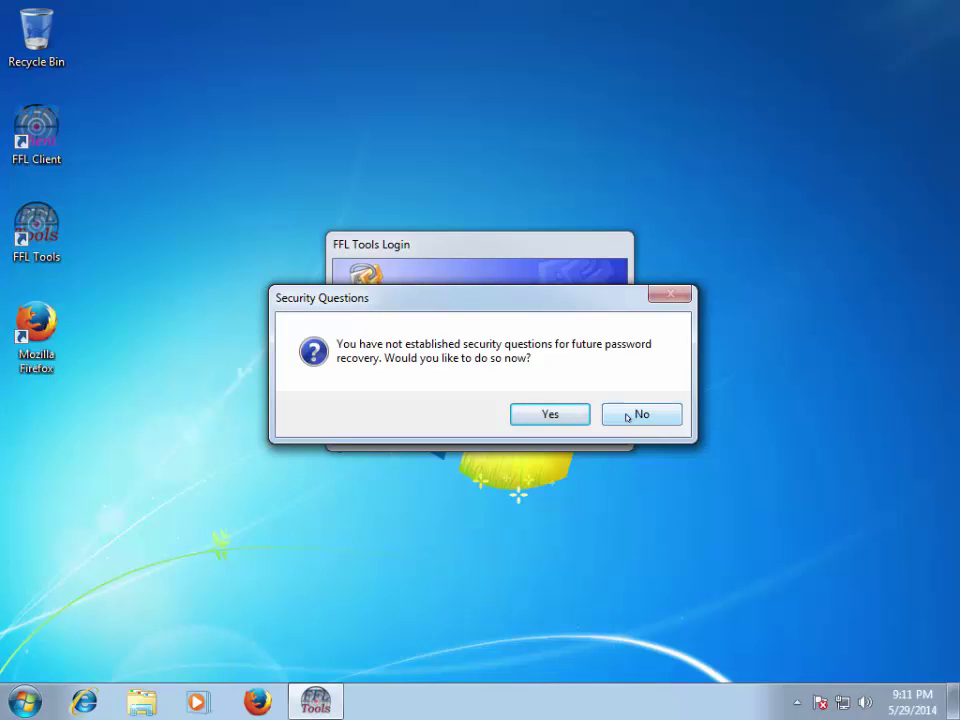
{"action": "left_click", "coordinate": [627, 416]}
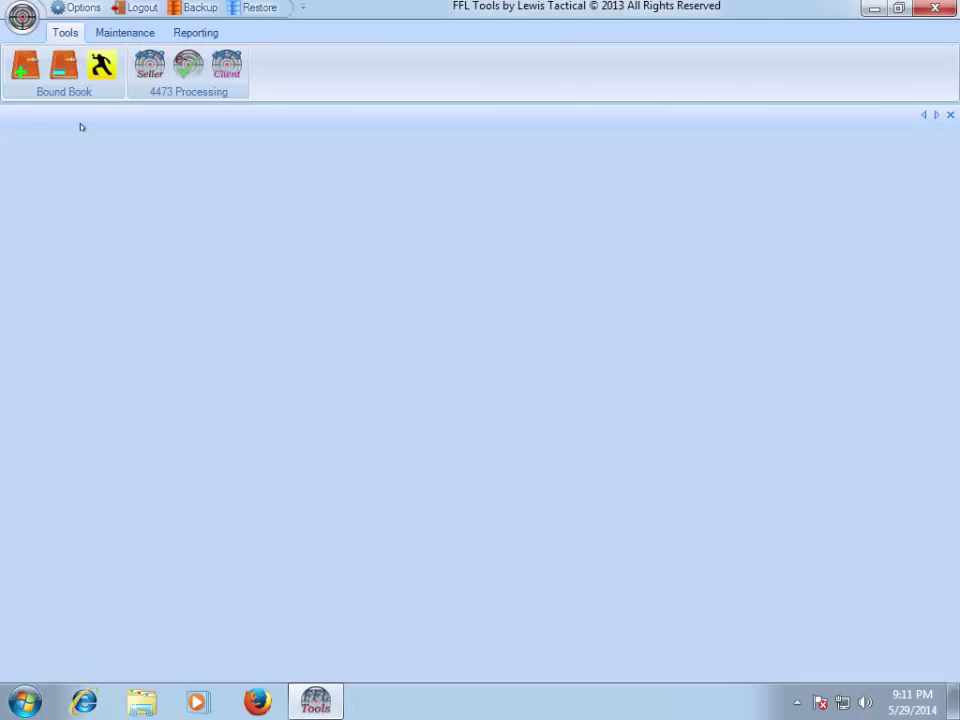
- Open Options and toggle Security Enabled off and back on, leaving it enabled
{"action": "left_click", "coordinate": [60, 10]}
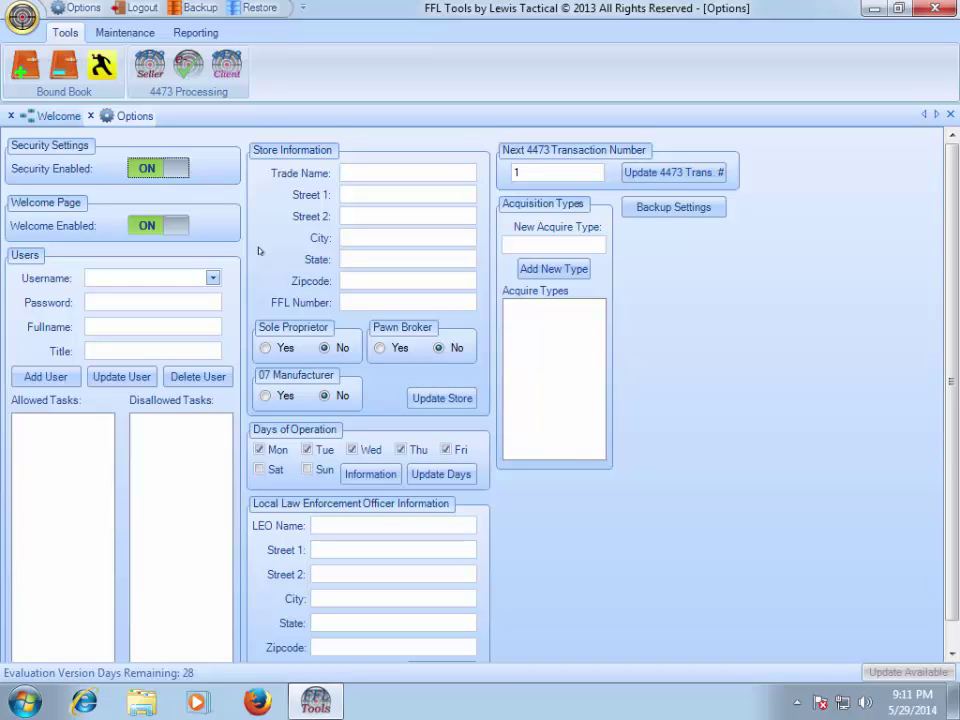
{"action": "left_click", "coordinate": [140, 170]}
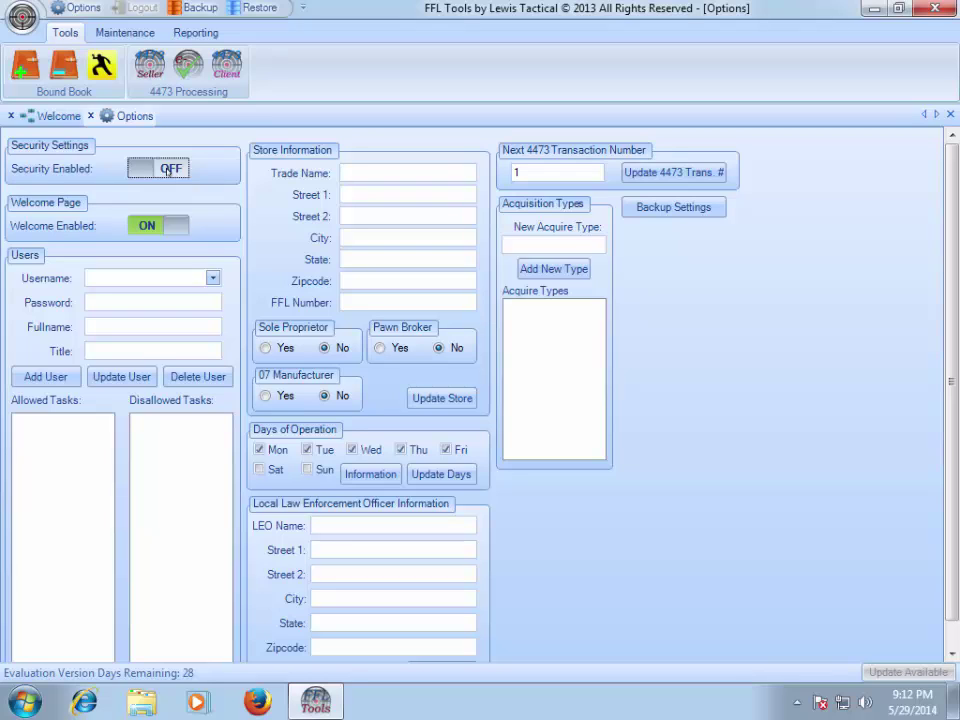
{"action": "left_click", "coordinate": [168, 170]}
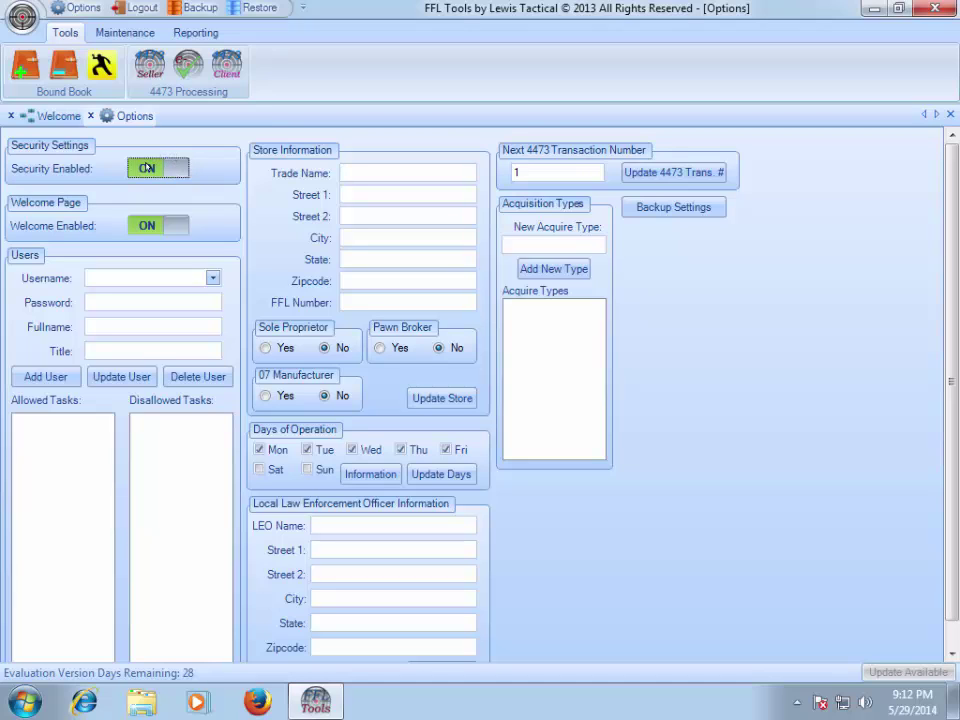
{"action": "left_click", "coordinate": [147, 168]}
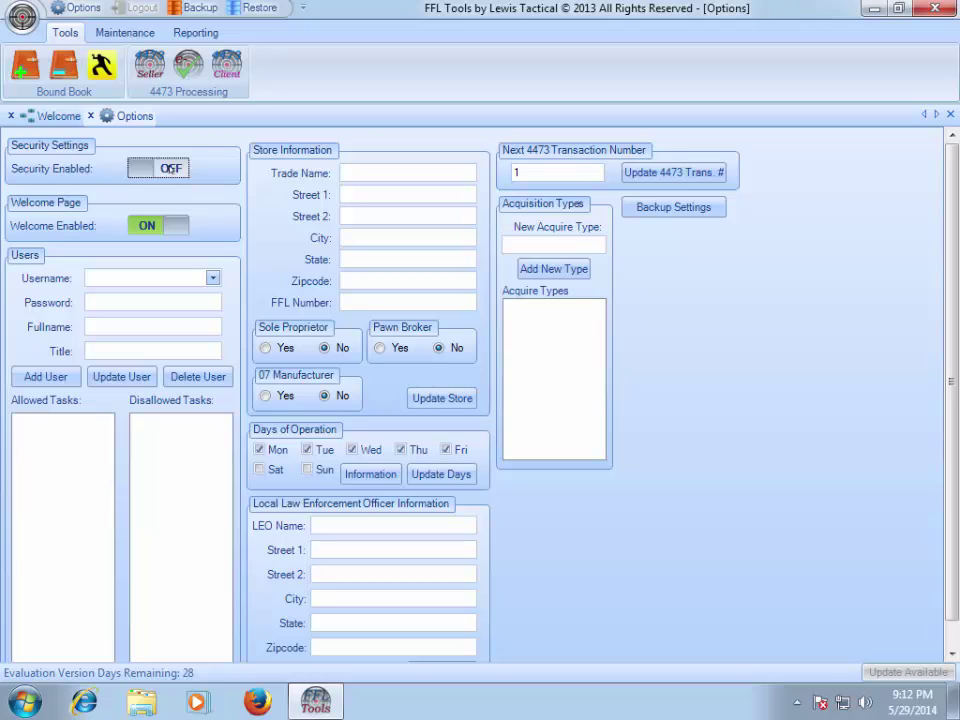
{"action": "left_click", "coordinate": [170, 169]}
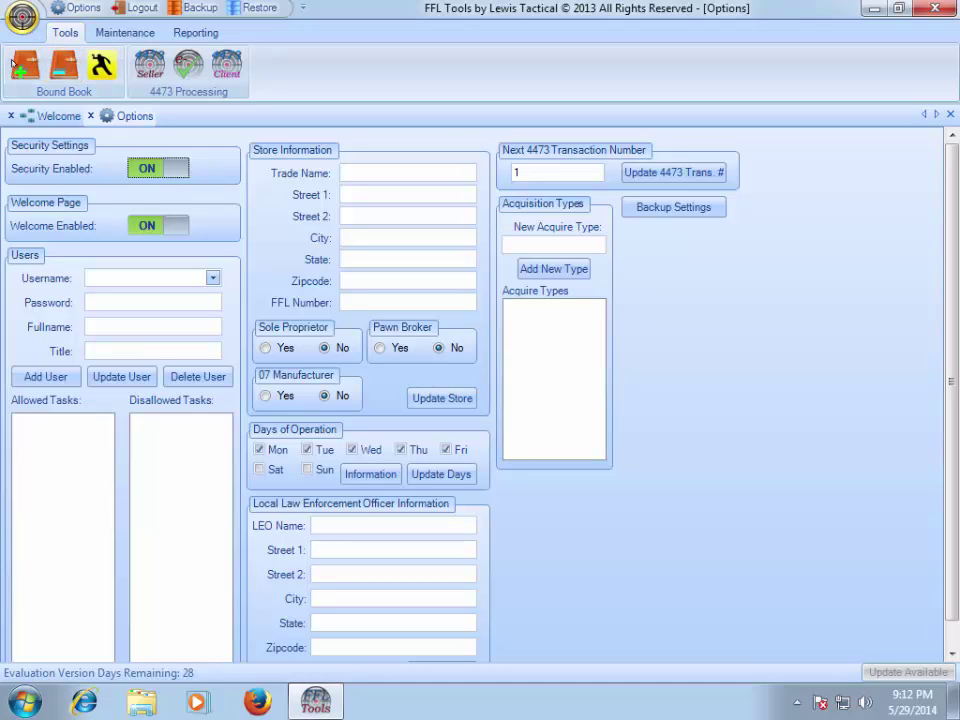
- Return to the Options page and toggle Welcome Enabled off and back on, leaving it enabled
{"action": "left_click", "coordinate": [11, 116]}
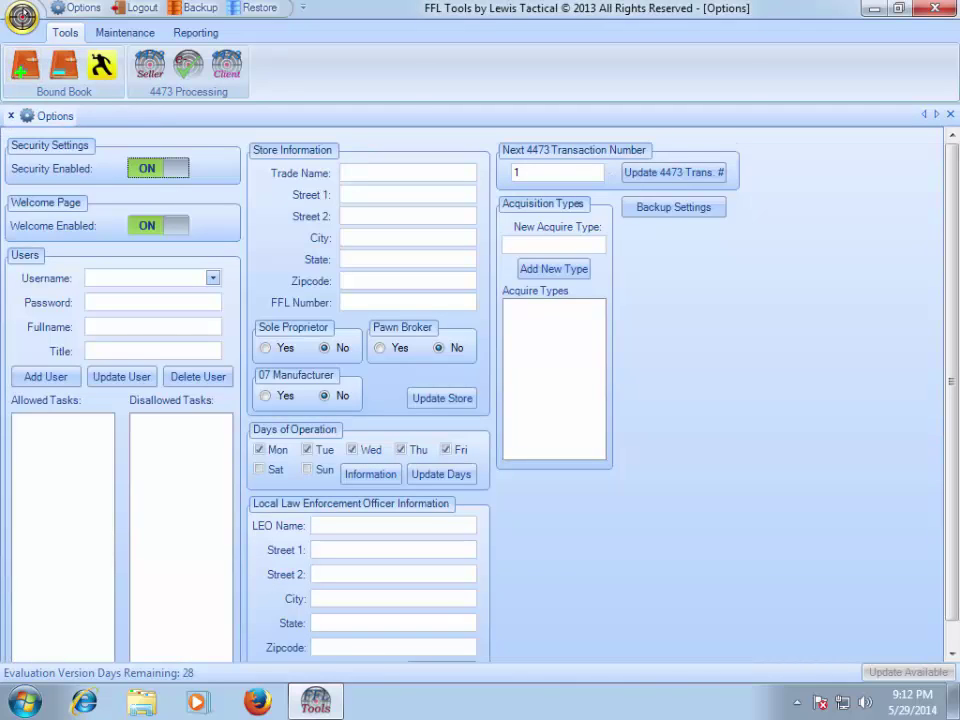
{"action": "left_click", "coordinate": [22, 18]}
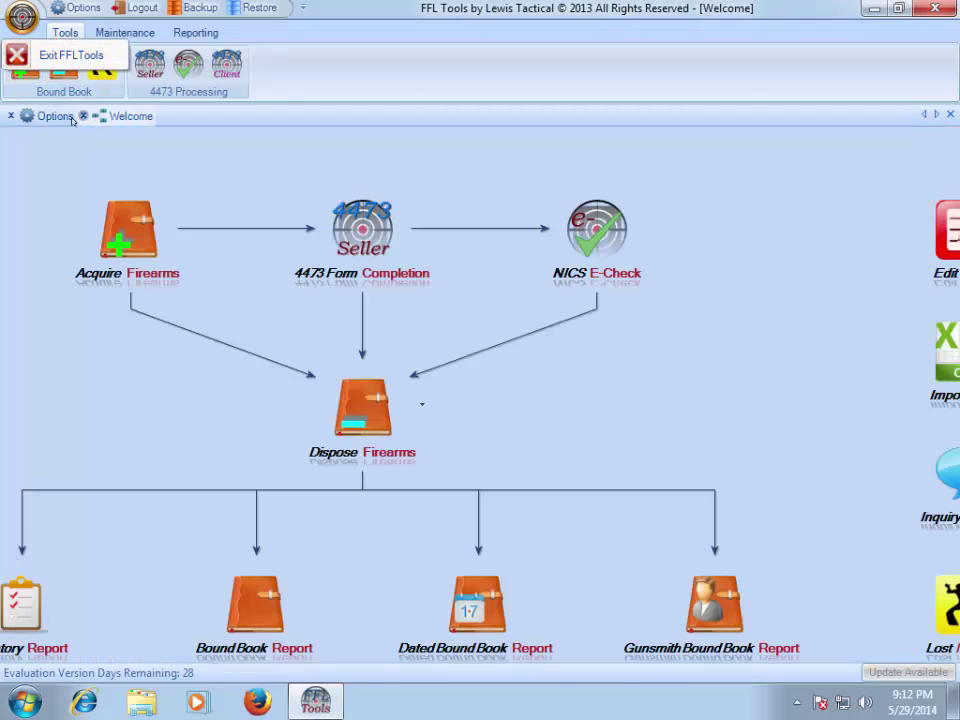
{"action": "left_click", "coordinate": [58, 117]}
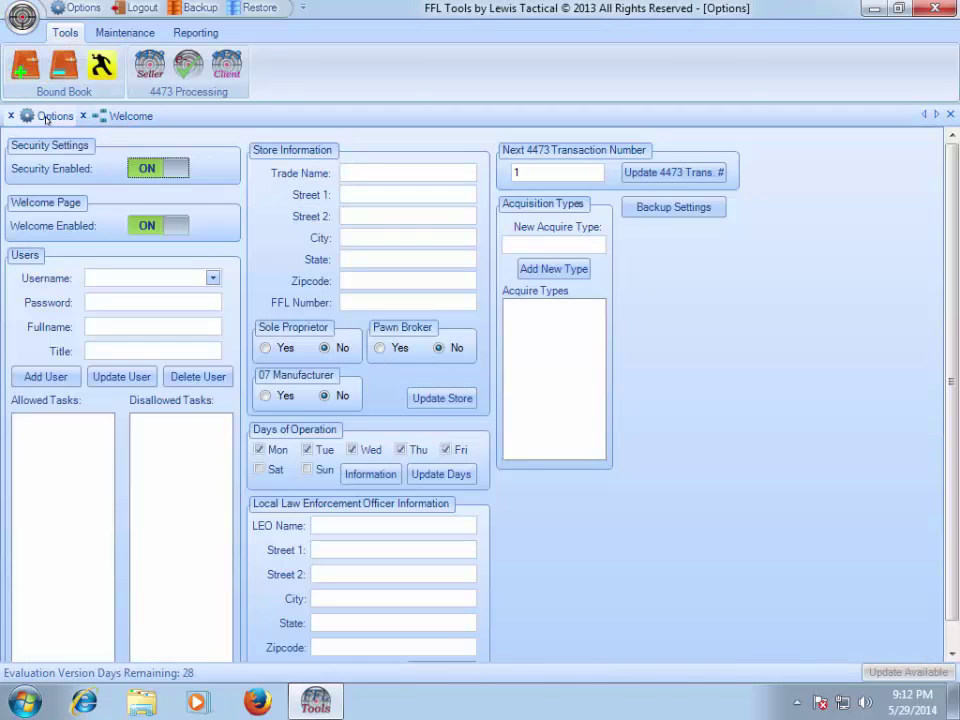
{"action": "left_click", "coordinate": [155, 228]}
{"action": "left_click", "coordinate": [166, 229]}
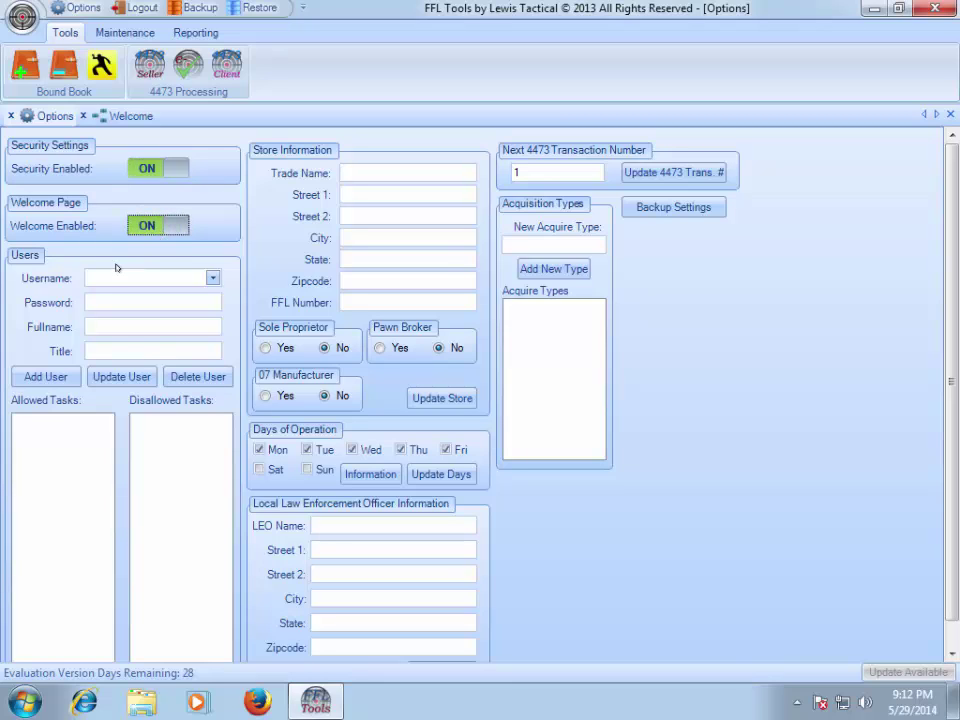
- Load the Admin user, review its full name and 'Managing Member' title, and save with Update User
{"action": "left_click", "coordinate": [214, 278]}
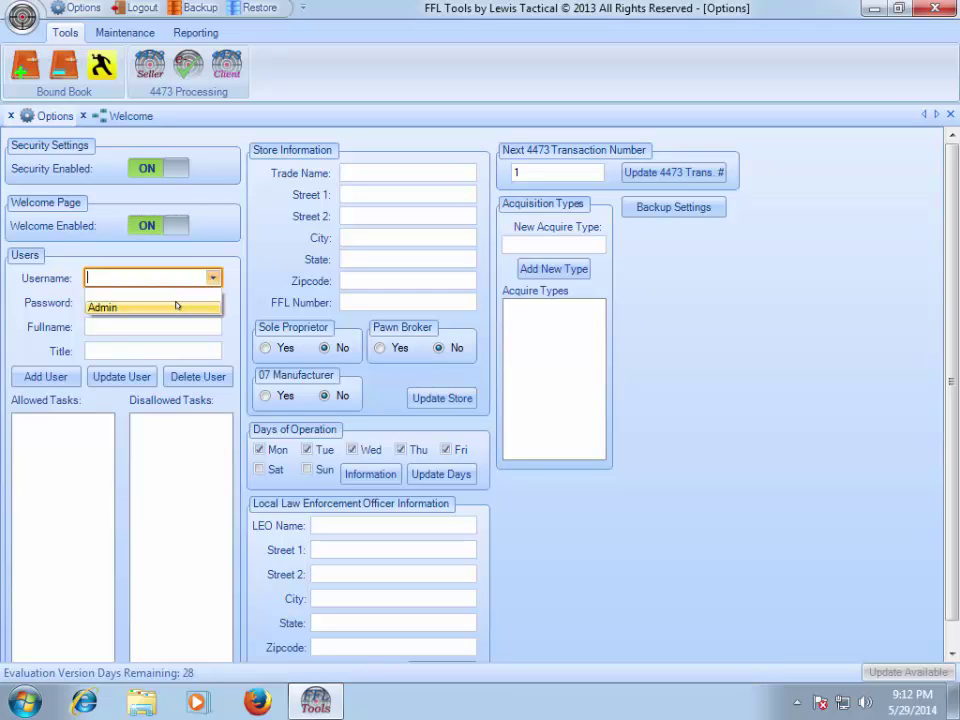
{"action": "left_click", "coordinate": [176, 306]}
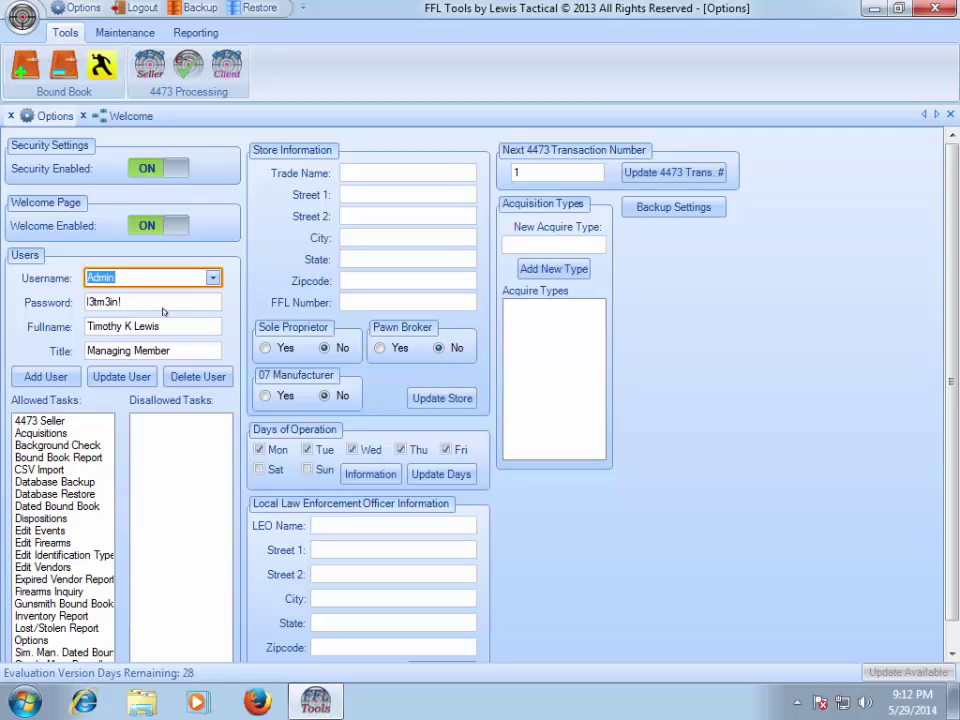
{"action": "left_click", "coordinate": [168, 326]}
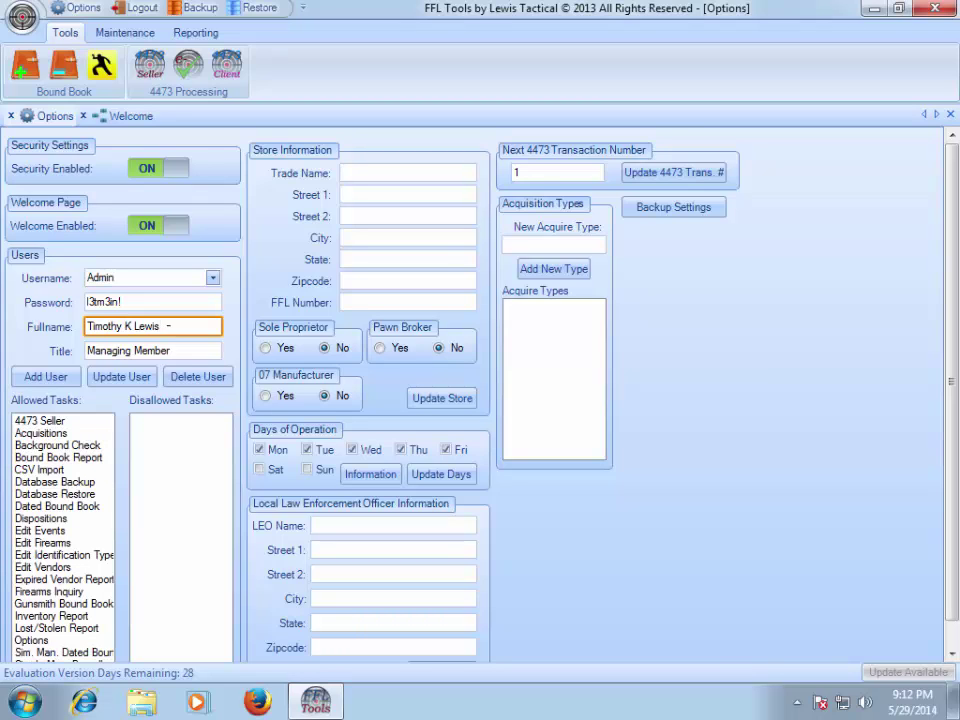
{"action": "left_click_drag", "start_coordinate": [168, 326], "coordinate": [40, 326]}
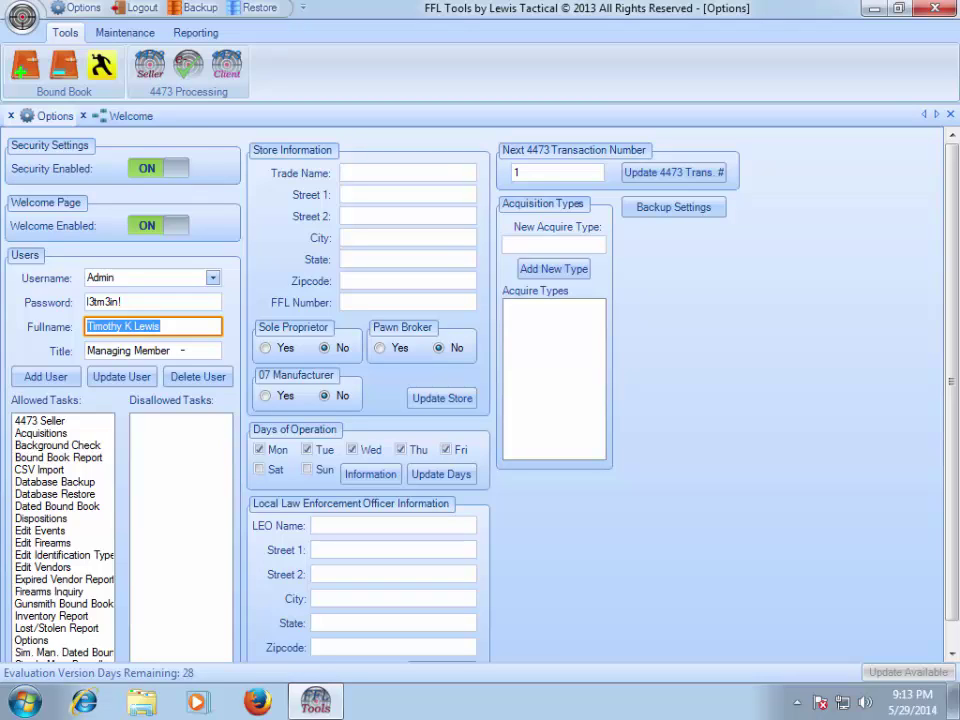
{"action": "left_click", "coordinate": [182, 351]}
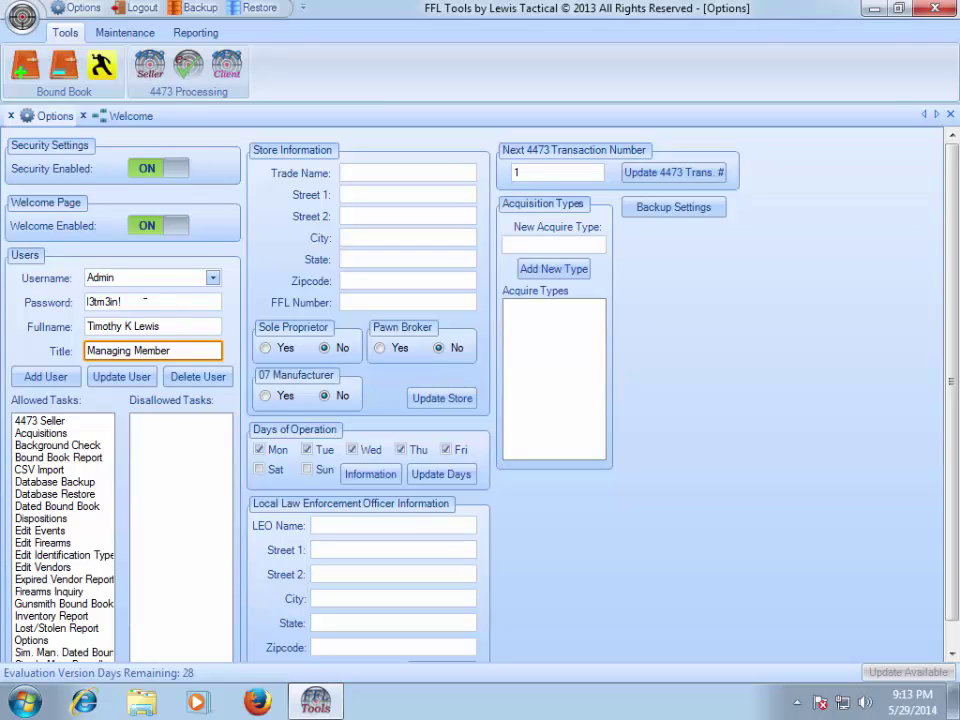
{"action": "left_click", "coordinate": [104, 379]}
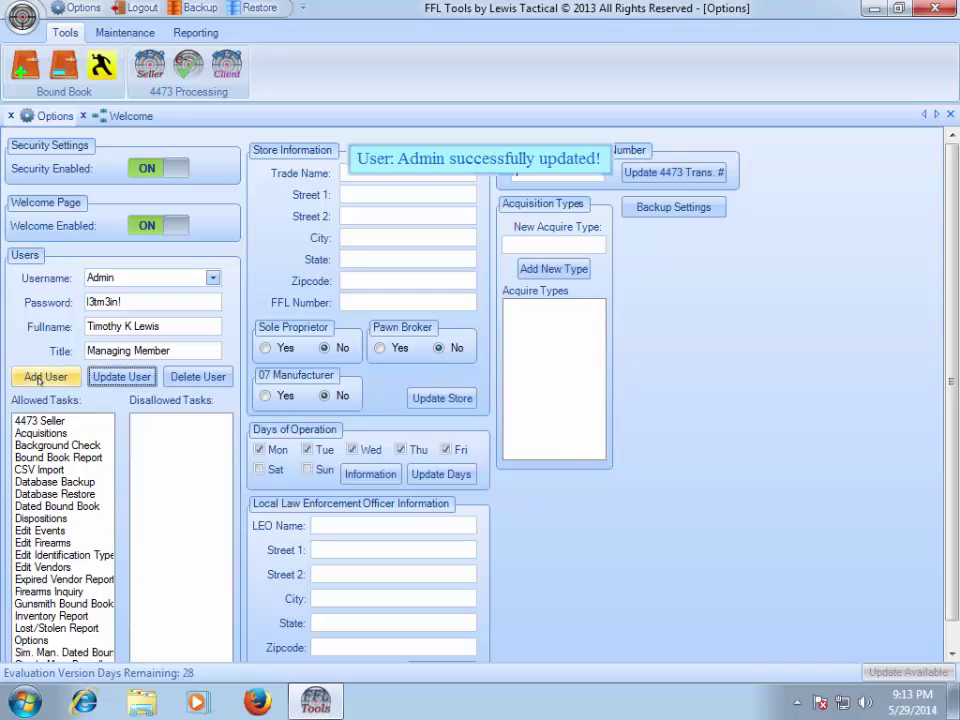
{"action": "left_click", "coordinate": [213, 278]}
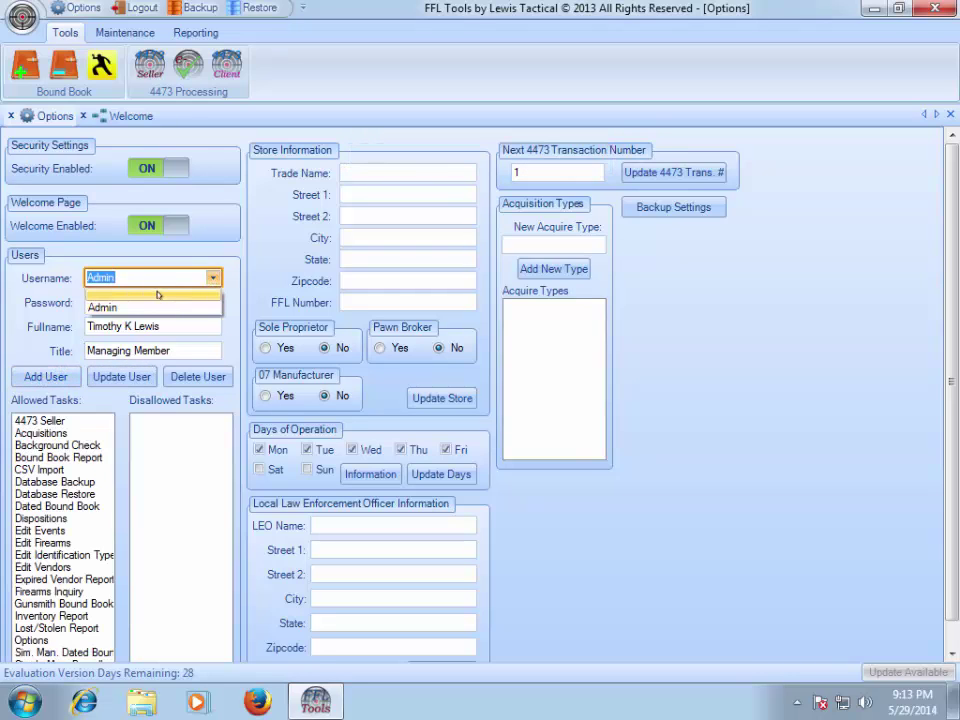
- Add a new user with a username, password, full name and the title 'Sales'
{"action": "left_click", "coordinate": [157, 294]}
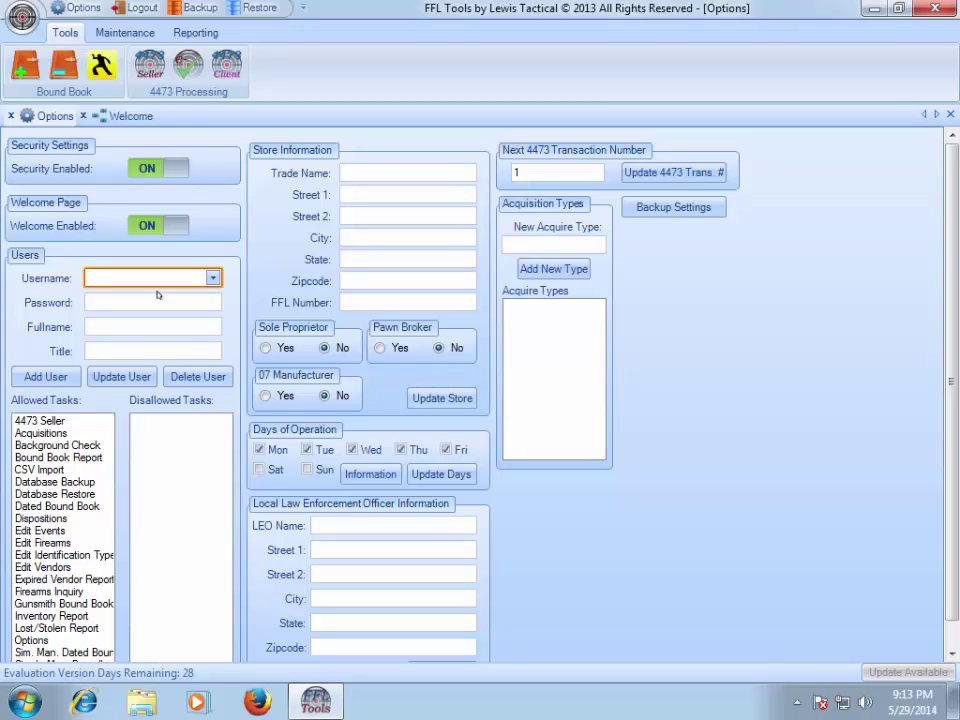
{"action": "type", "text": "Sue"}
{"action": "key", "text": "Tab"}
{"action": "type", "text": "l"}
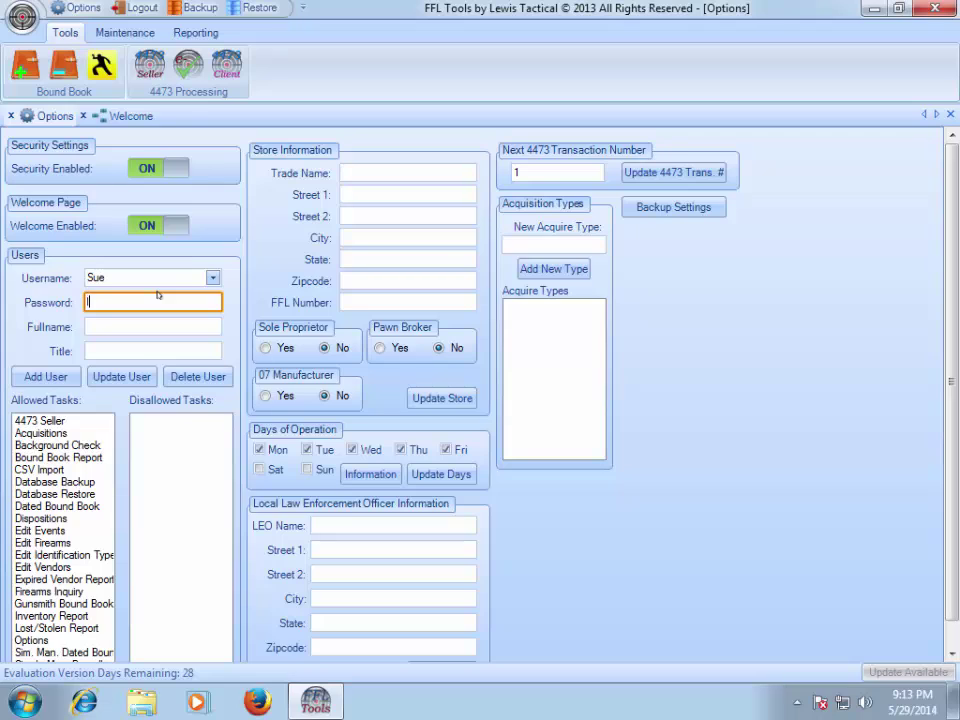
{"action": "type", "text": "etmein"}
{"action": "key", "text": "Tab"}
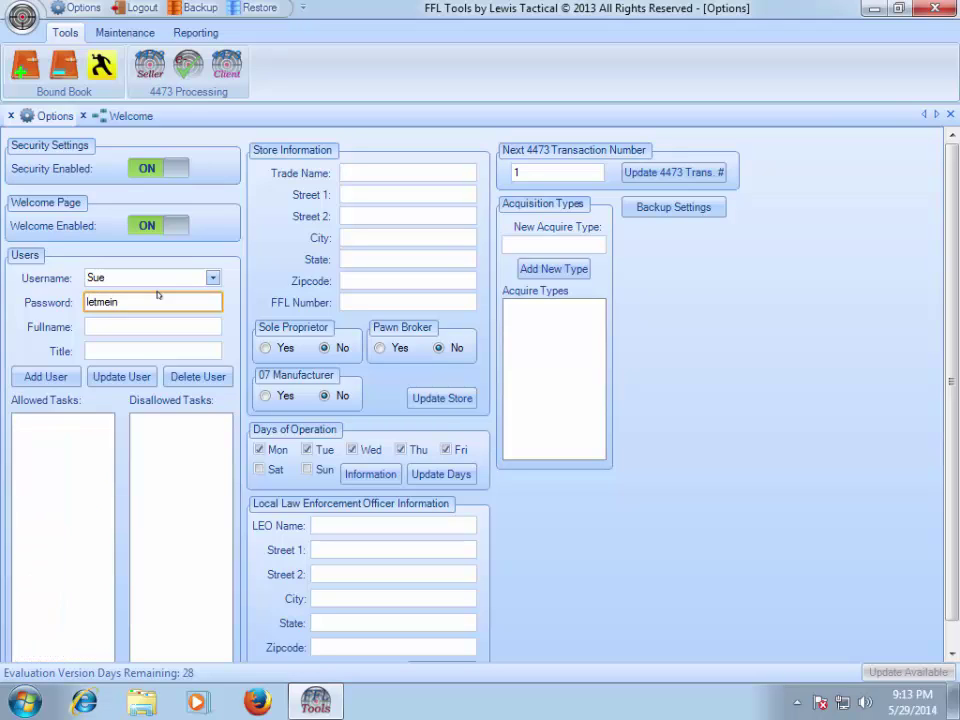
{"action": "type", "text": "Sue "}
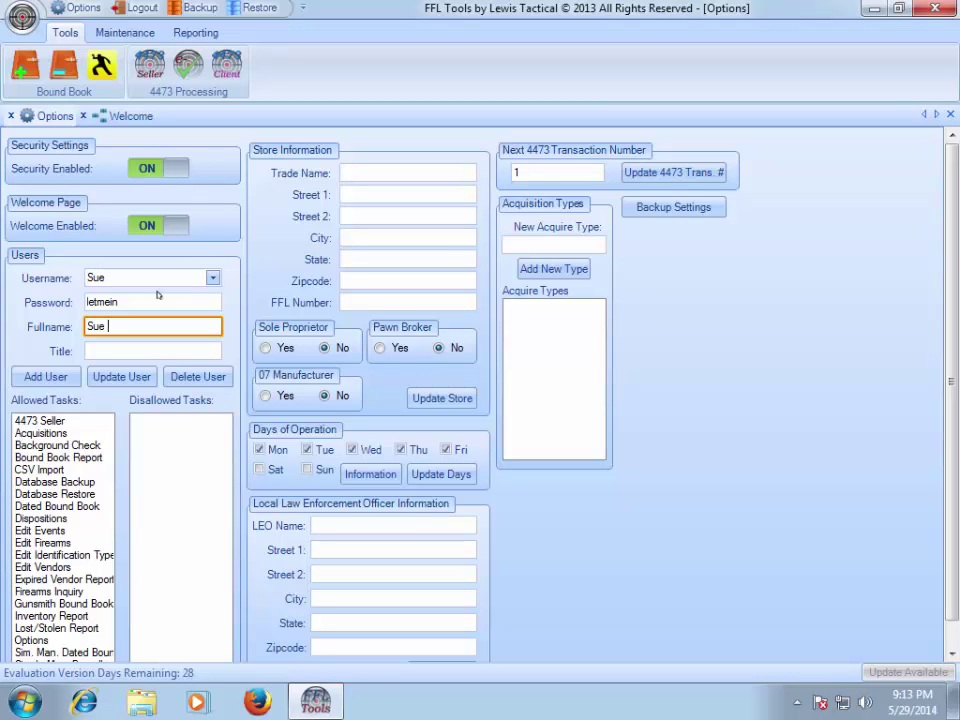
{"action": "type", "text": "Storm"}
{"action": "key", "text": "Tab"}
{"action": "type", "text": "Sales"}
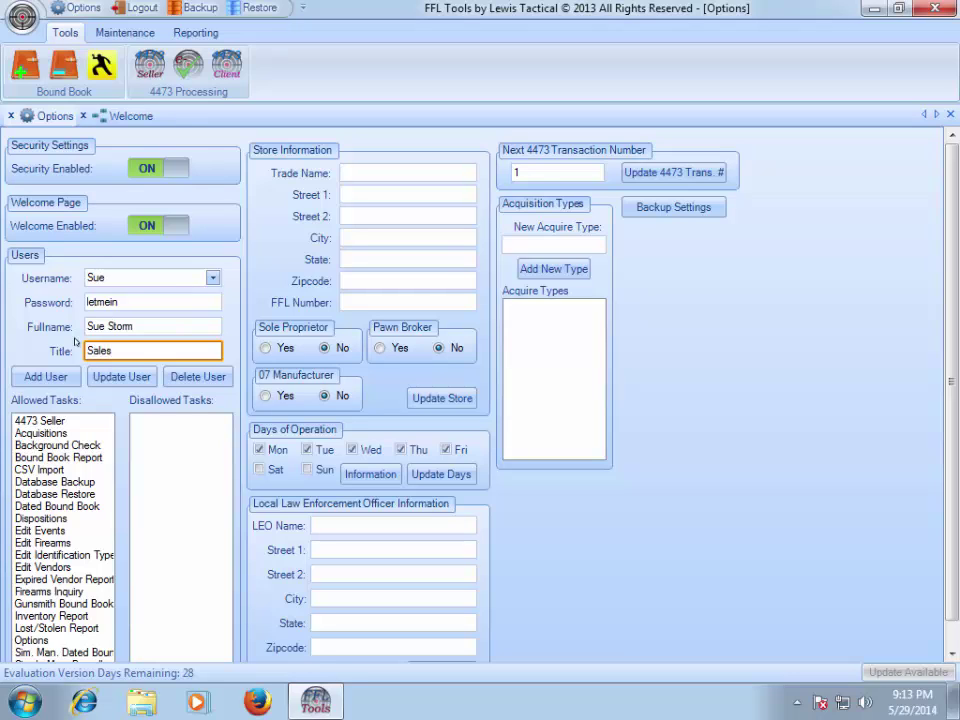
{"action": "left_click", "coordinate": [49, 375]}
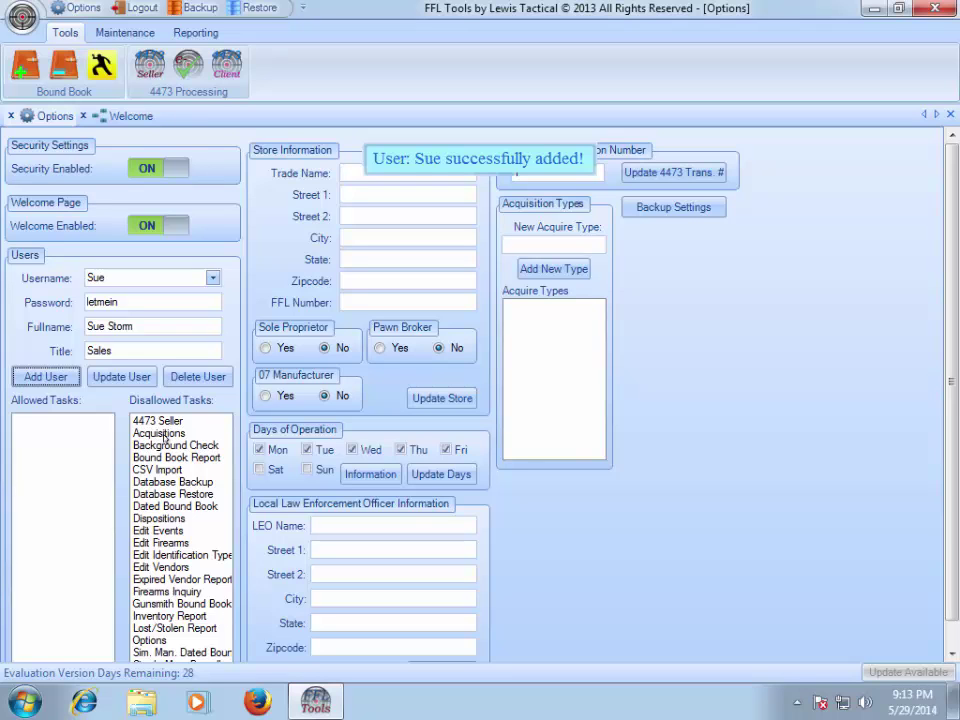
- Allow the Sales user the 4473 Seller, Background Check and Dispositions tasks, then close Options
{"action": "scroll", "coordinate": [951, 444], "scroll_direction": "down", "scroll_amount": 2}
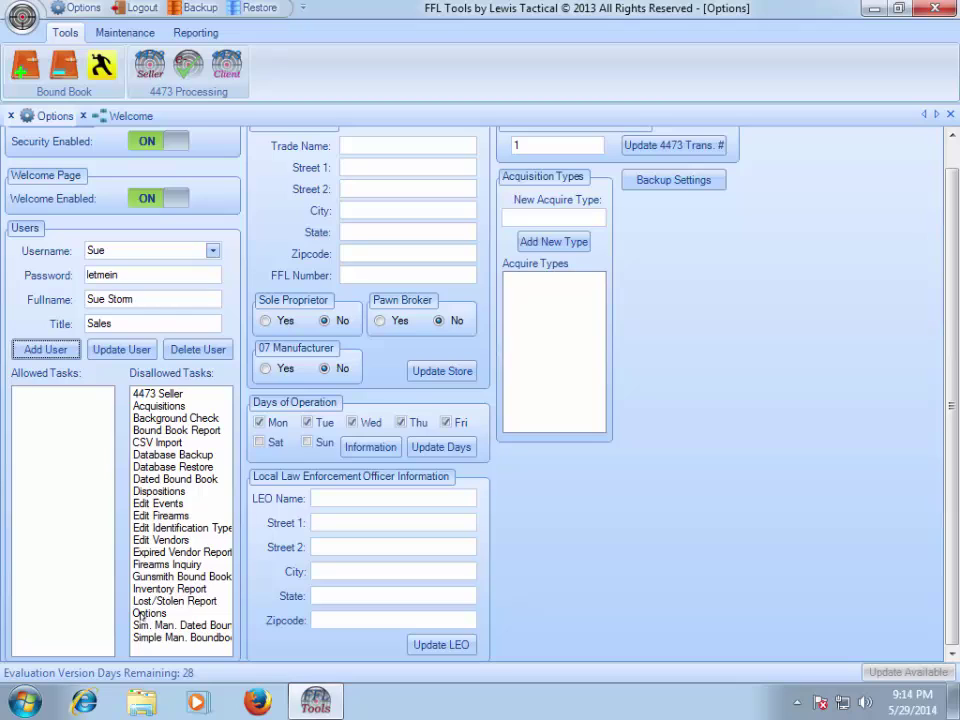
{"action": "double_click", "coordinate": [162, 394]}
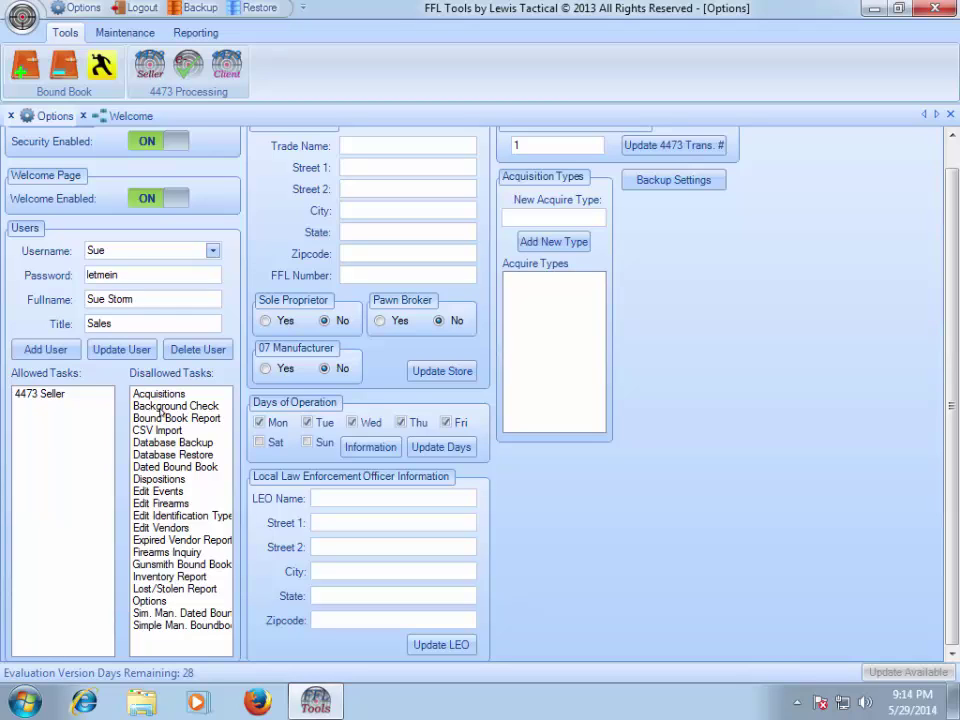
{"action": "double_click", "coordinate": [162, 407]}
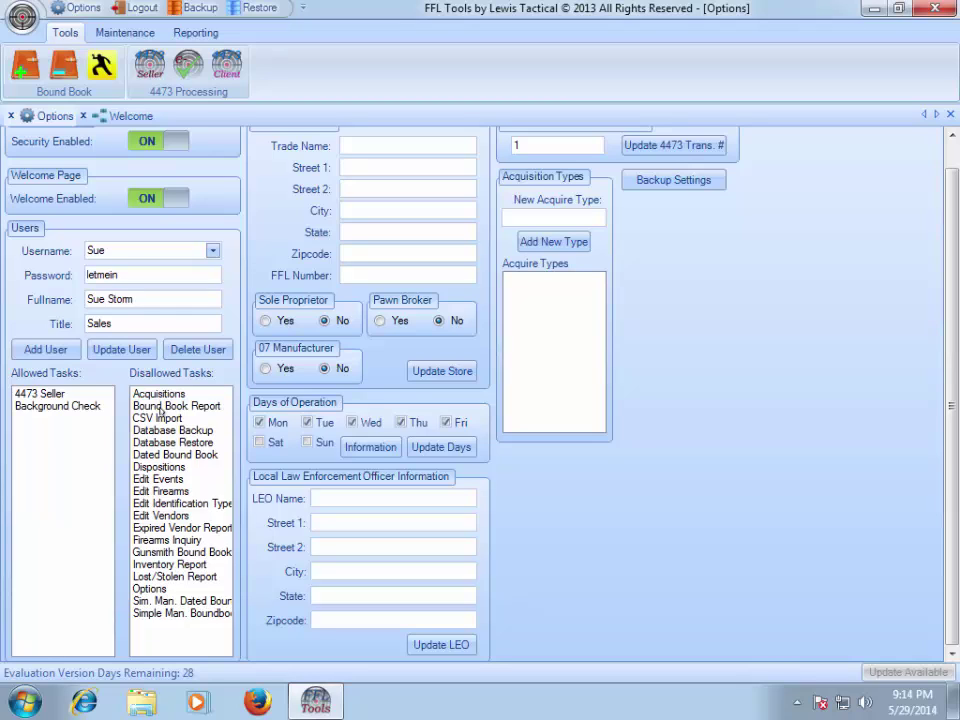
{"action": "double_click", "coordinate": [157, 467]}
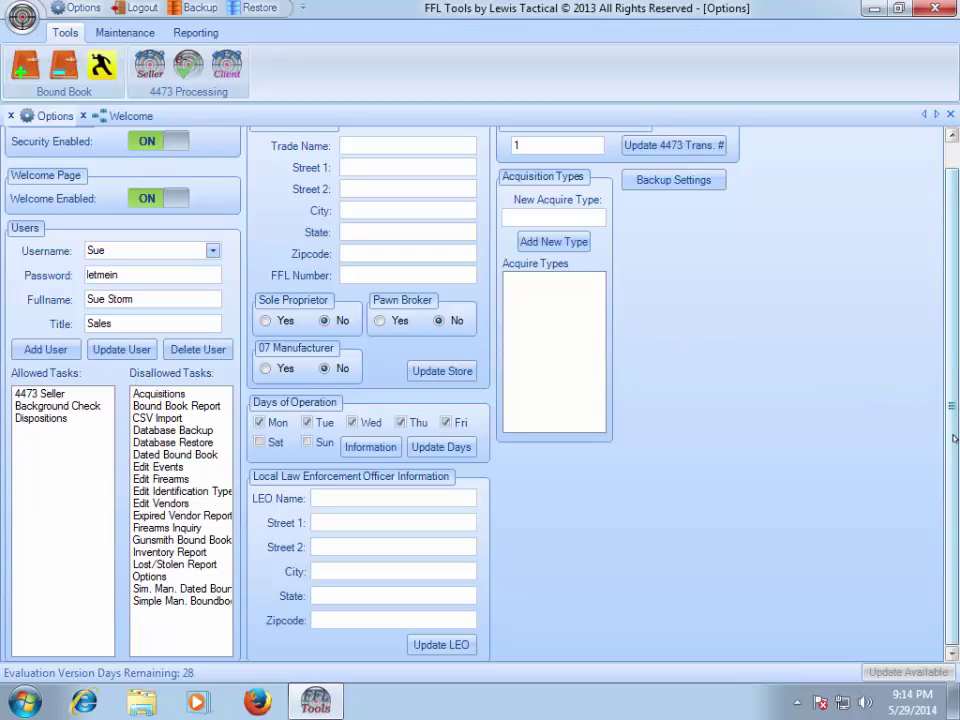
{"action": "scroll", "coordinate": [953, 437], "scroll_direction": "up", "scroll_amount": 2}
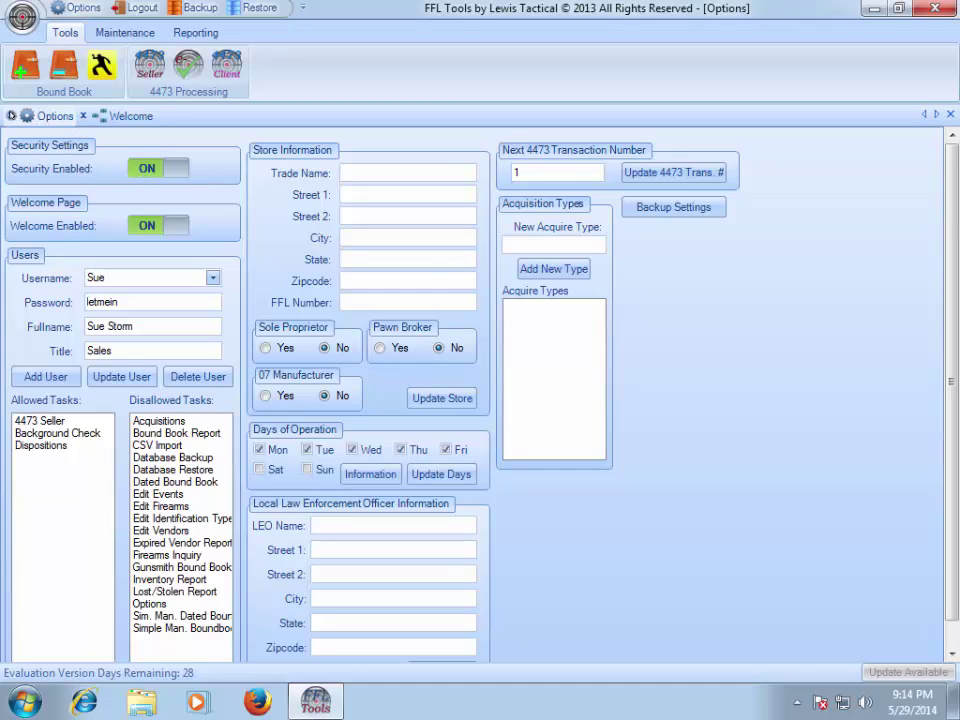
{"action": "left_click", "coordinate": [11, 116]}
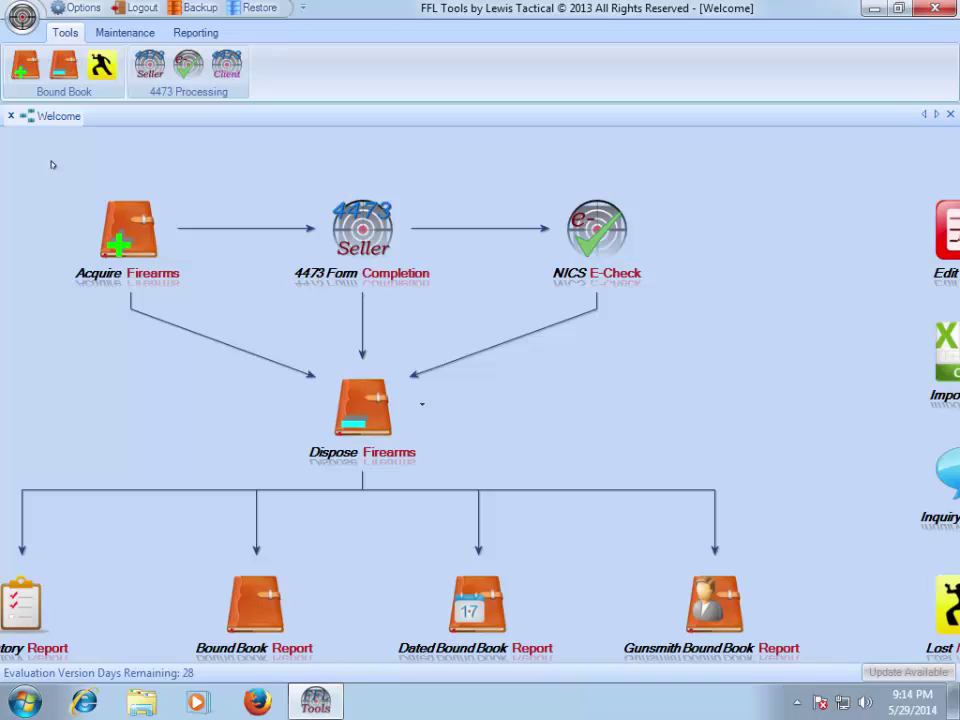
- Sign in as the Sales user, skip security questions, and check the restricted Maintenance and Reporting tabs
{"action": "left_click", "coordinate": [135, 8]}
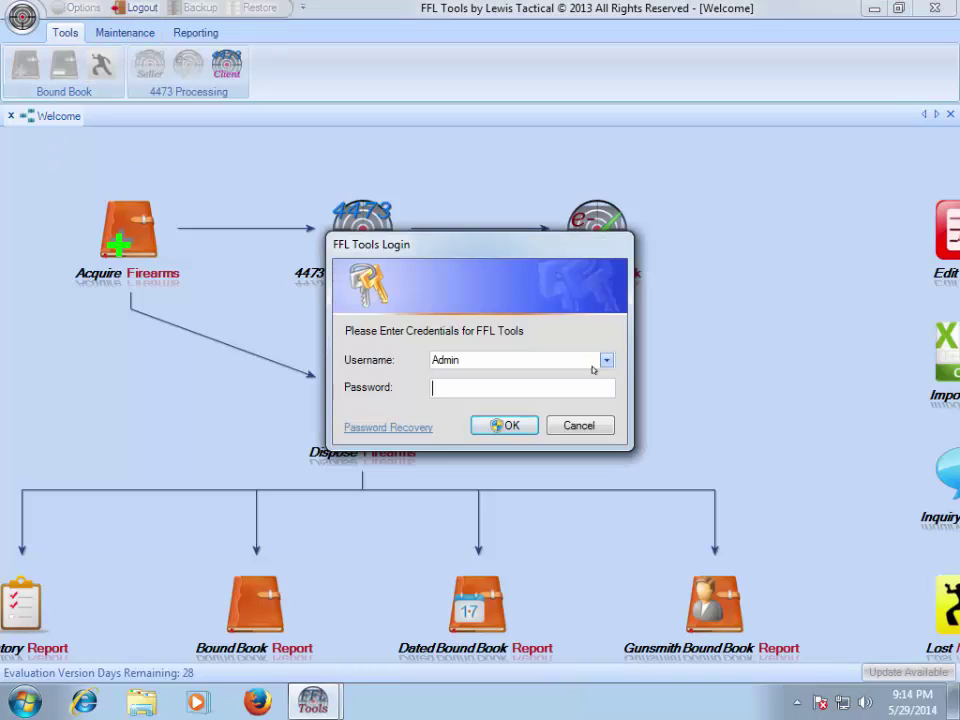
{"action": "left_click", "coordinate": [607, 363]}
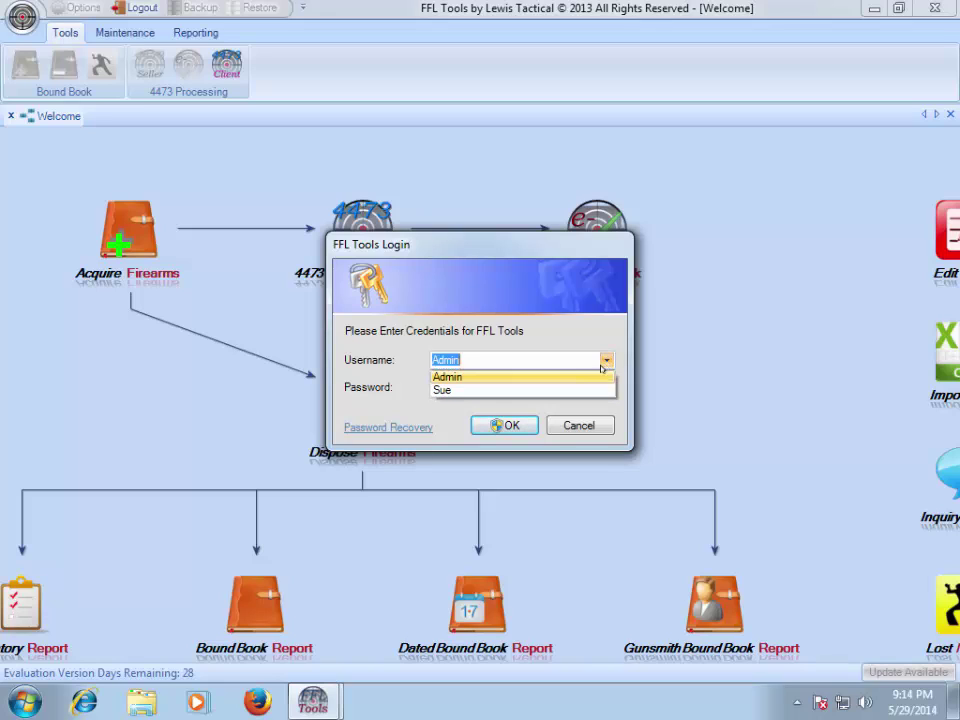
{"action": "left_click", "coordinate": [553, 390]}
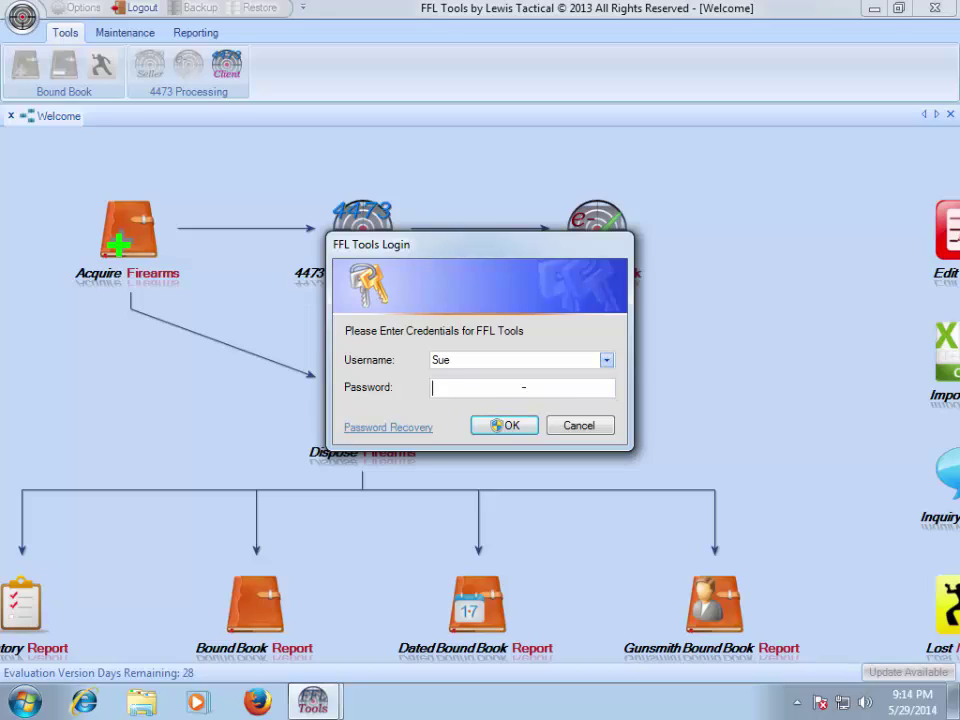
{"action": "type", "text": "*******"}
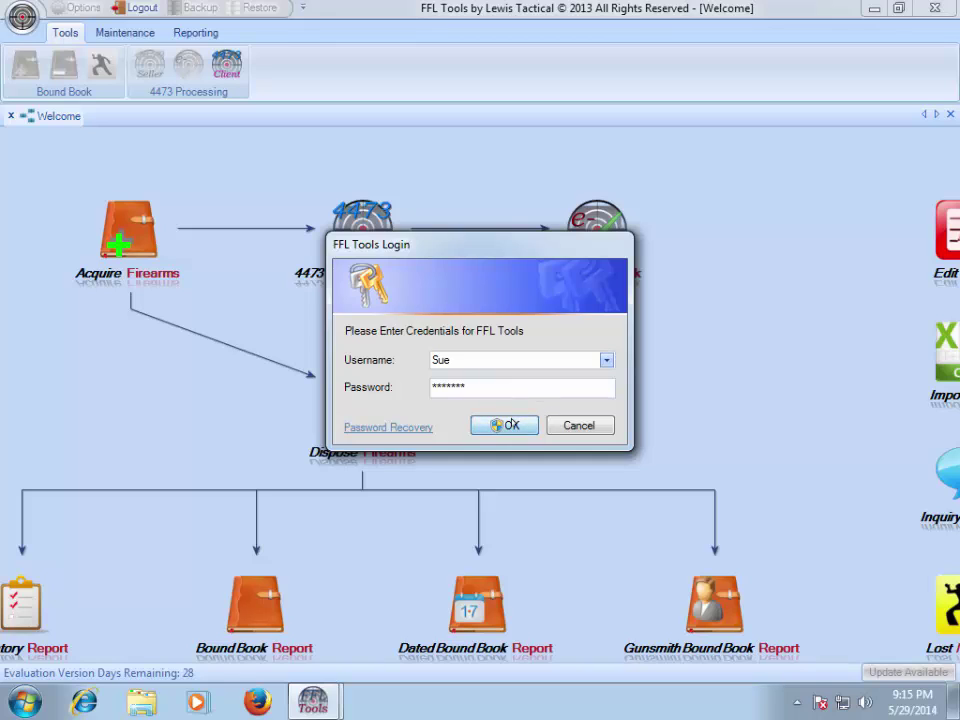
{"action": "left_click", "coordinate": [511, 425]}
{"action": "left_click", "coordinate": [615, 414]}
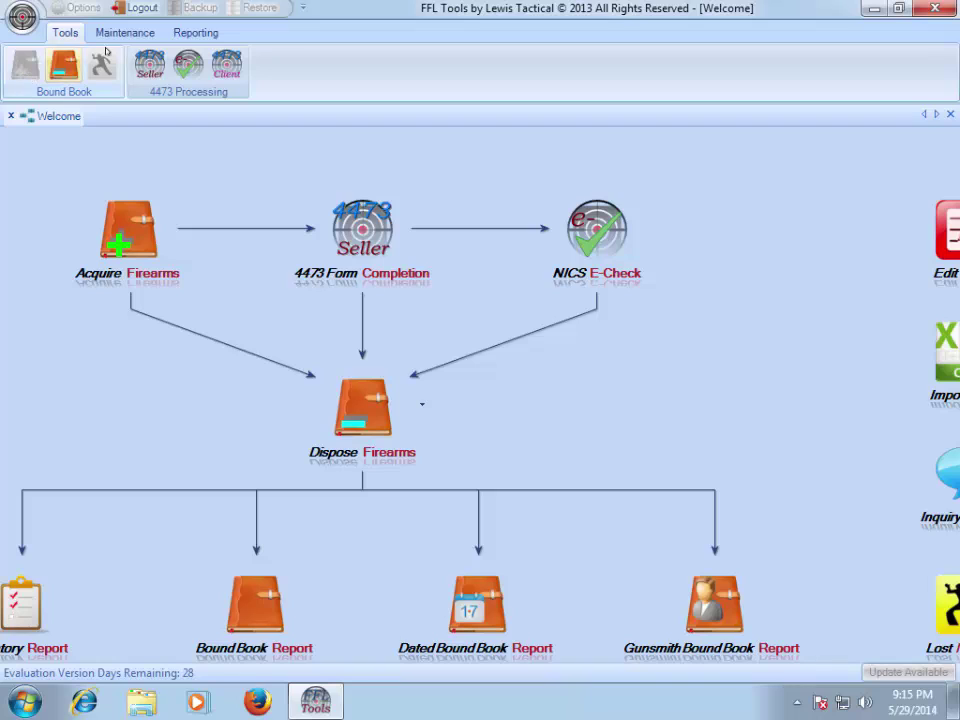
{"action": "left_click", "coordinate": [125, 32]}
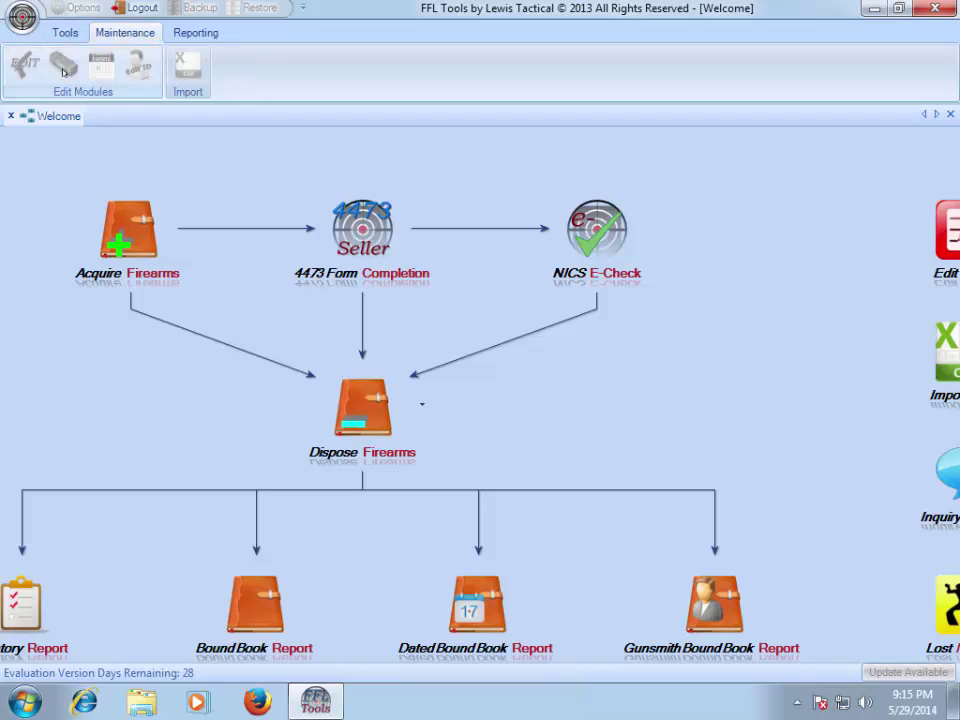
{"action": "left_click", "coordinate": [195, 33]}
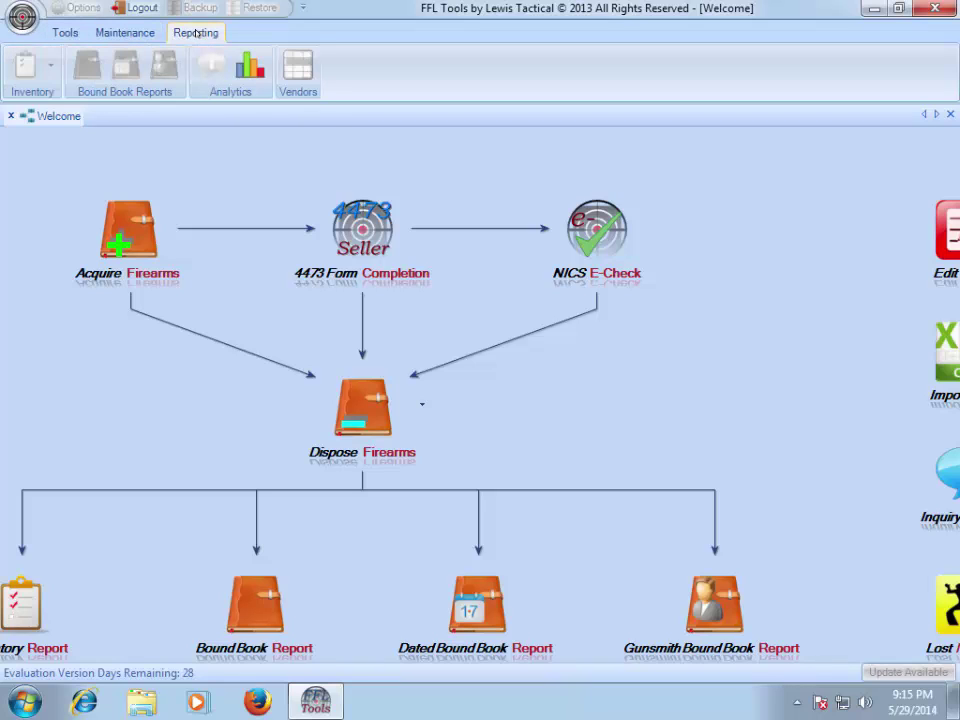
- Log out of the Sales account and sign back in as Admin, skipping security questions
{"action": "left_click", "coordinate": [63, 33]}
{"action": "left_click", "coordinate": [138, 8]}
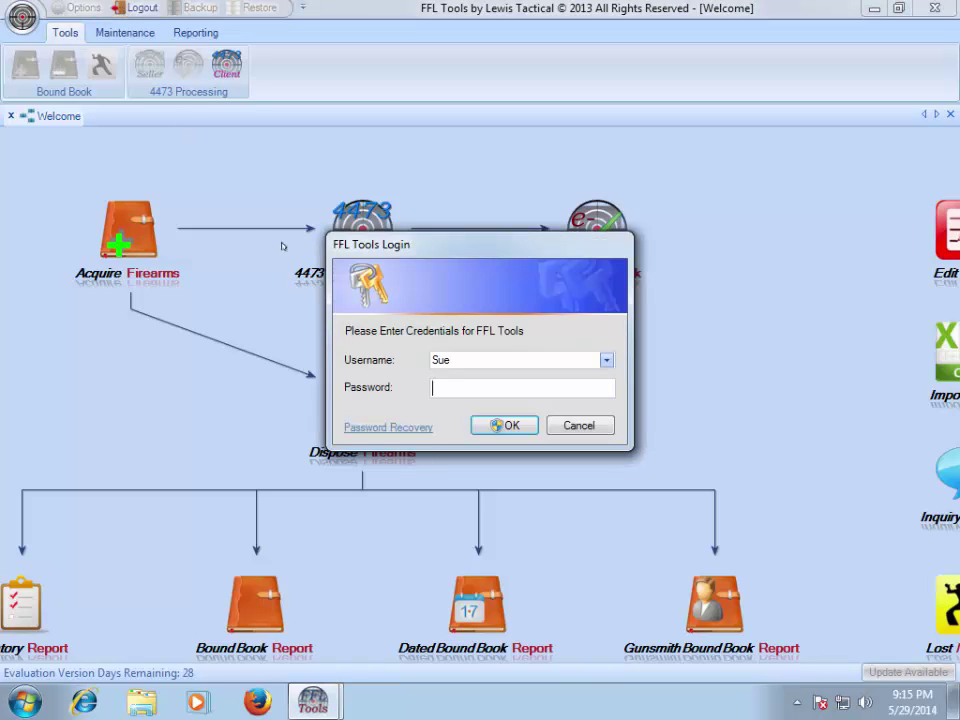
{"action": "left_click", "coordinate": [606, 360]}
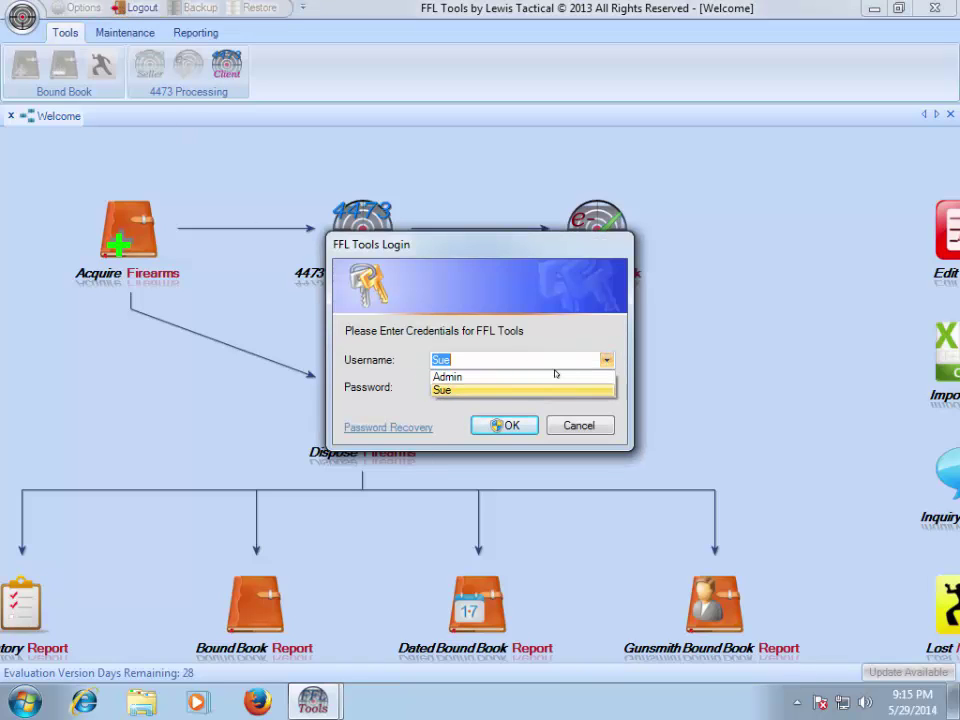
{"action": "left_click", "coordinate": [546, 376]}
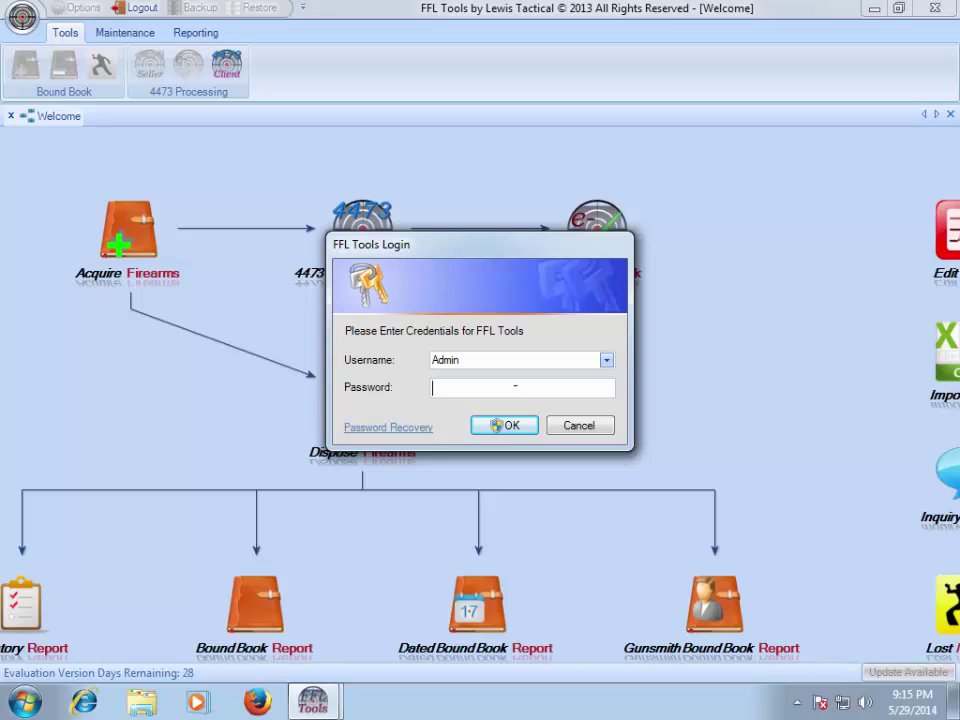
{"action": "type", "text": "******"}
{"action": "key", "text": "Return"}
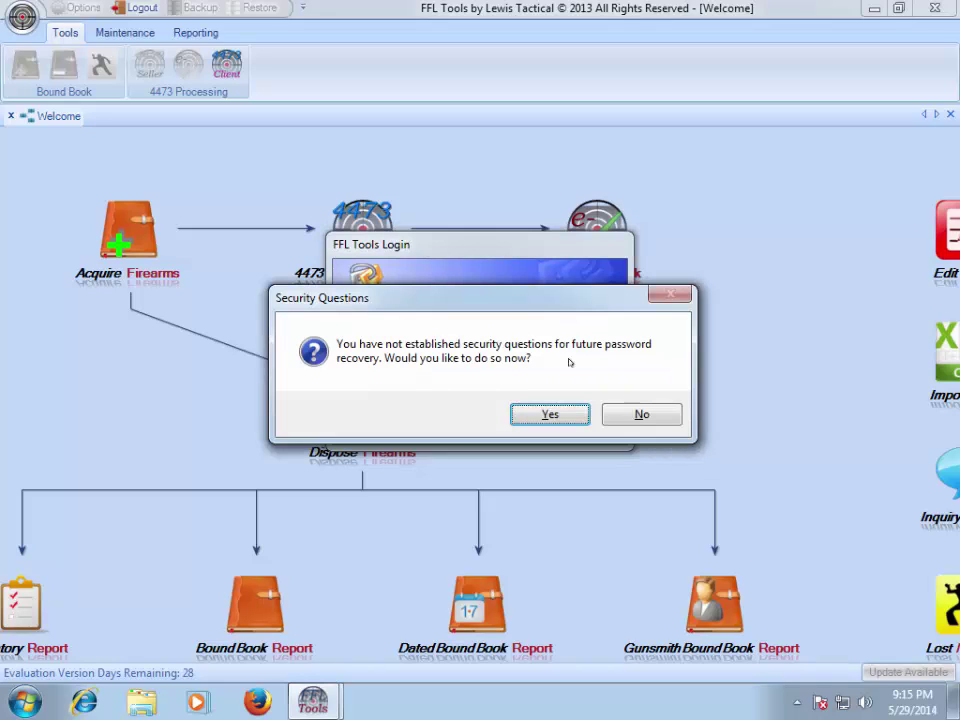
{"action": "left_click", "coordinate": [641, 414]}
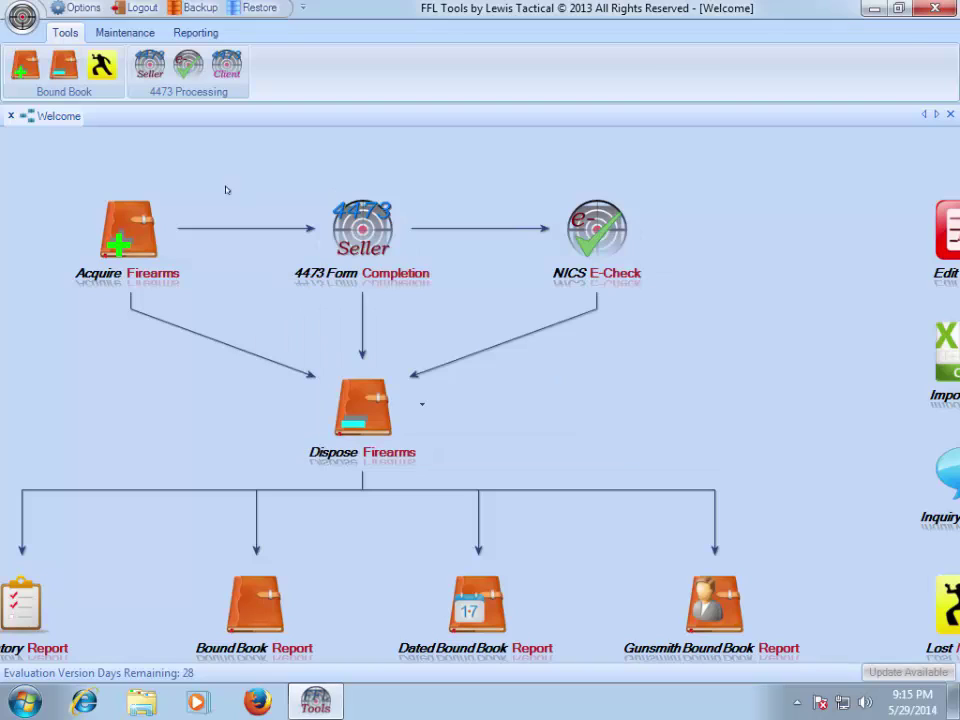
{"action": "left_click", "coordinate": [80, 8]}
- Enter trade name 'Some Gun Store' plus the store's street address, city, state, zip and FFL number
{"action": "left_click", "coordinate": [386, 169]}
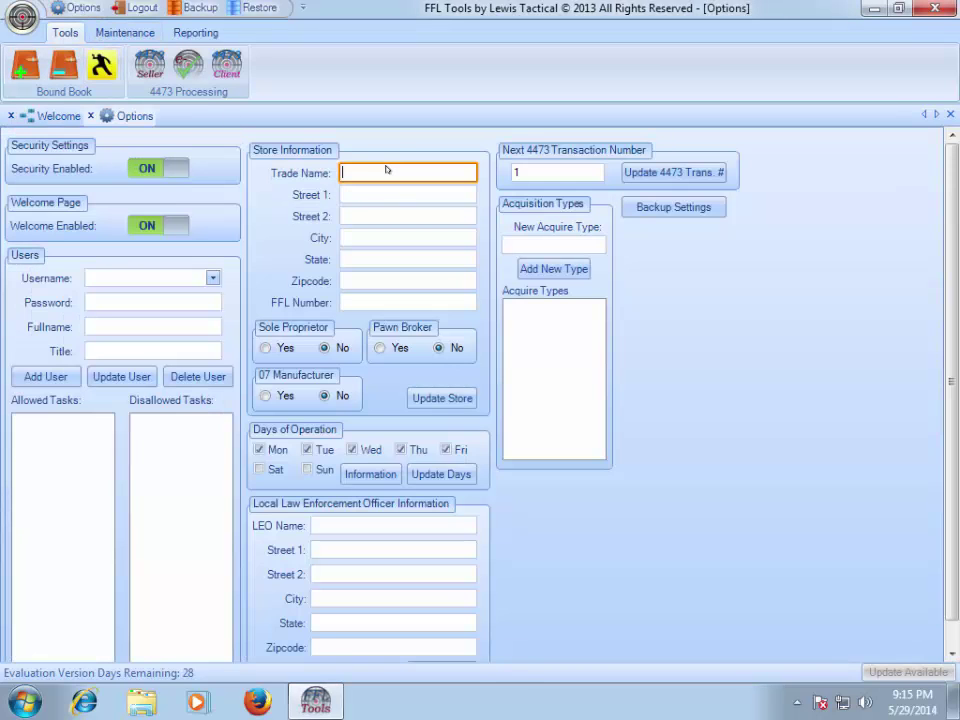
{"action": "type", "text": "Some Gun Store"}
{"action": "key", "text": "Tab"}
{"action": "type", "text": "123 S"}
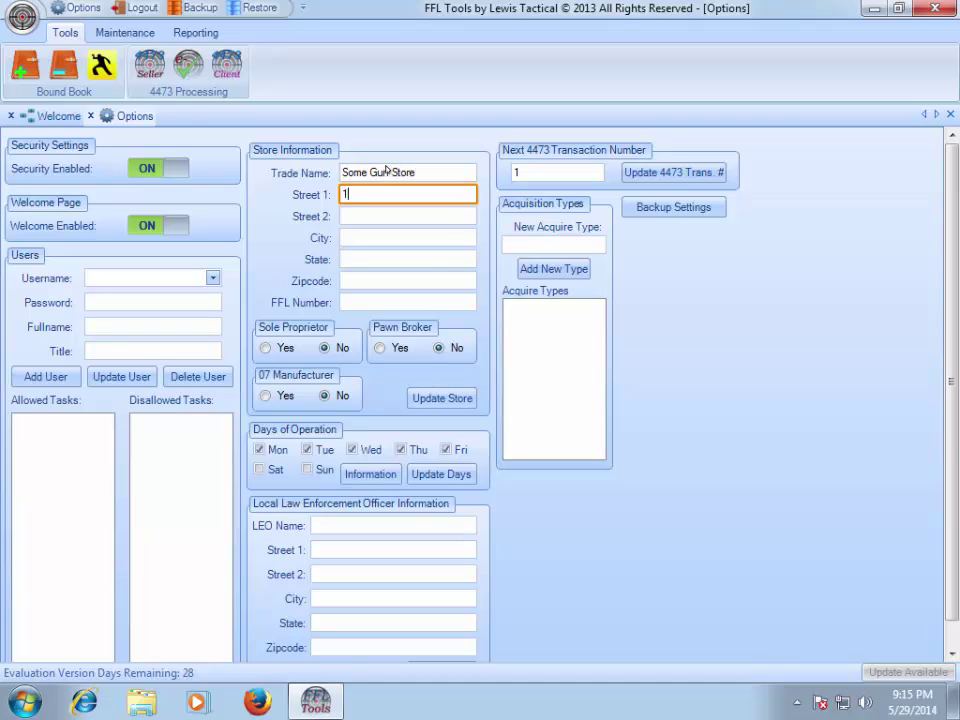
{"action": "key", "text": "BackSpace"}
{"action": "type", "text": "Any Steet"}
{"action": "key", "text": "Tab"}
{"action": "key", "text": "Tab"}
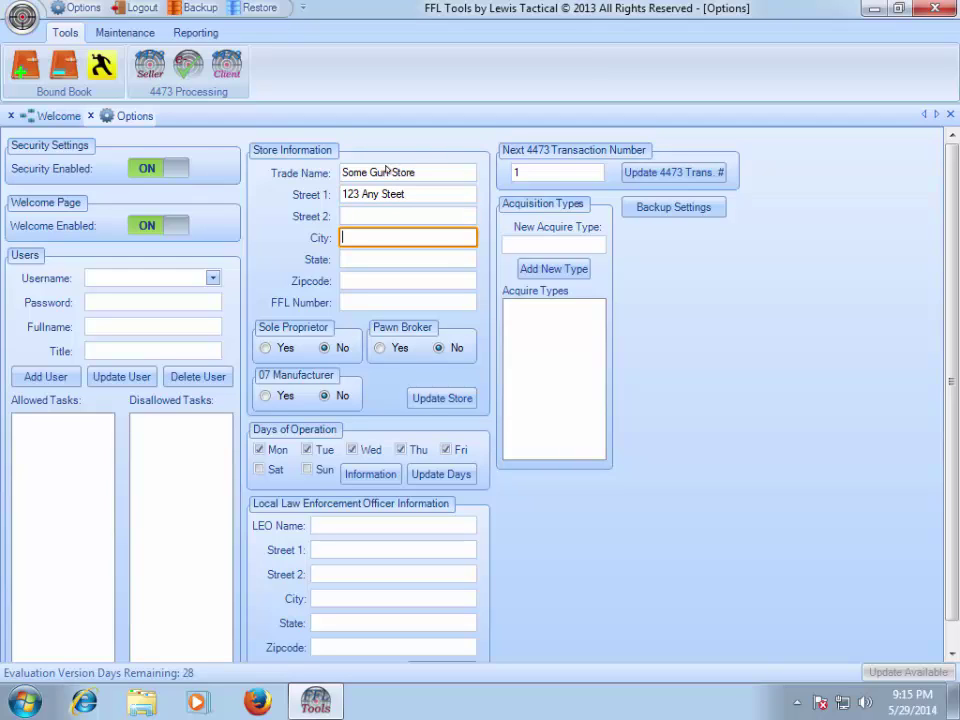
{"action": "type", "text": "Houston"}
{"action": "key", "text": "Tab"}
{"action": "type", "text": "TX"}
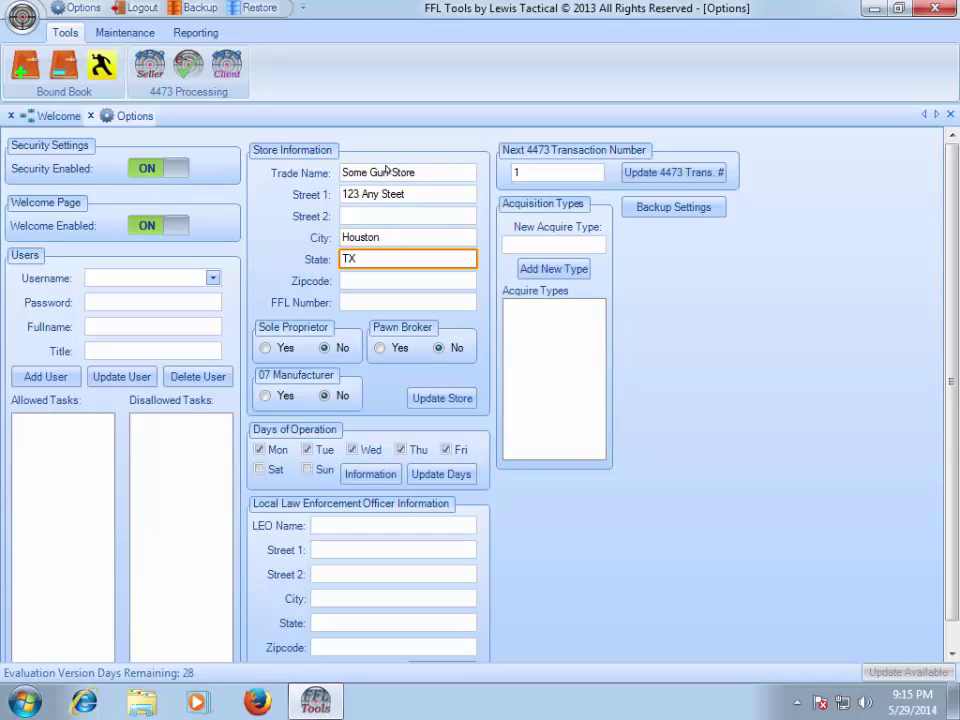
{"action": "key", "text": "Tab"}
{"action": "type", "text": "77"}
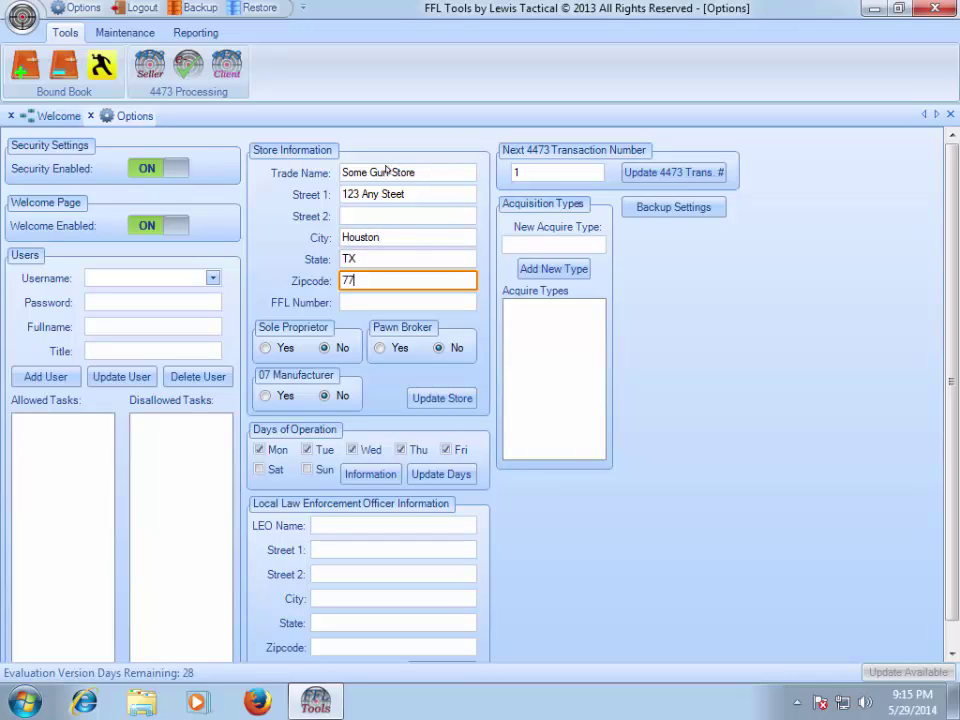
{"action": "type", "text": "344"}
{"action": "key", "text": "Tab"}
{"action": "type", "text": "1"}
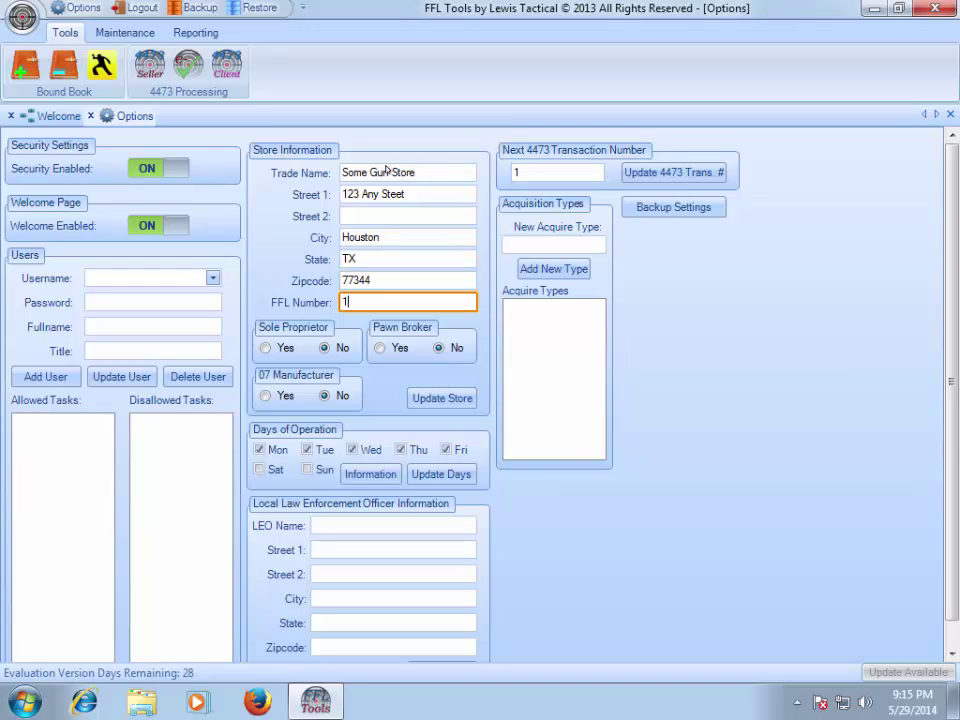
{"action": "type", "text": "-11-111-11-1A-11111"}
- Set Sole Proprietor and 07 Manufacturer to Yes, Pawn Broker to No, and save the store information
{"action": "left_click", "coordinate": [288, 348]}
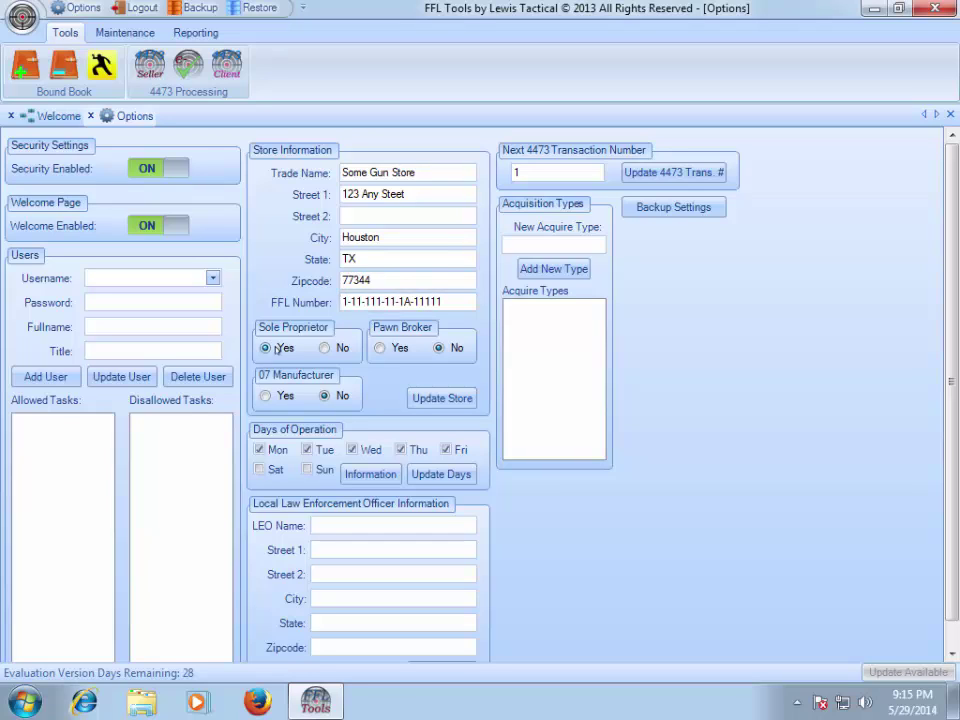
{"action": "left_click", "coordinate": [381, 348]}
{"action": "left_click", "coordinate": [451, 350]}
{"action": "left_click", "coordinate": [274, 398]}
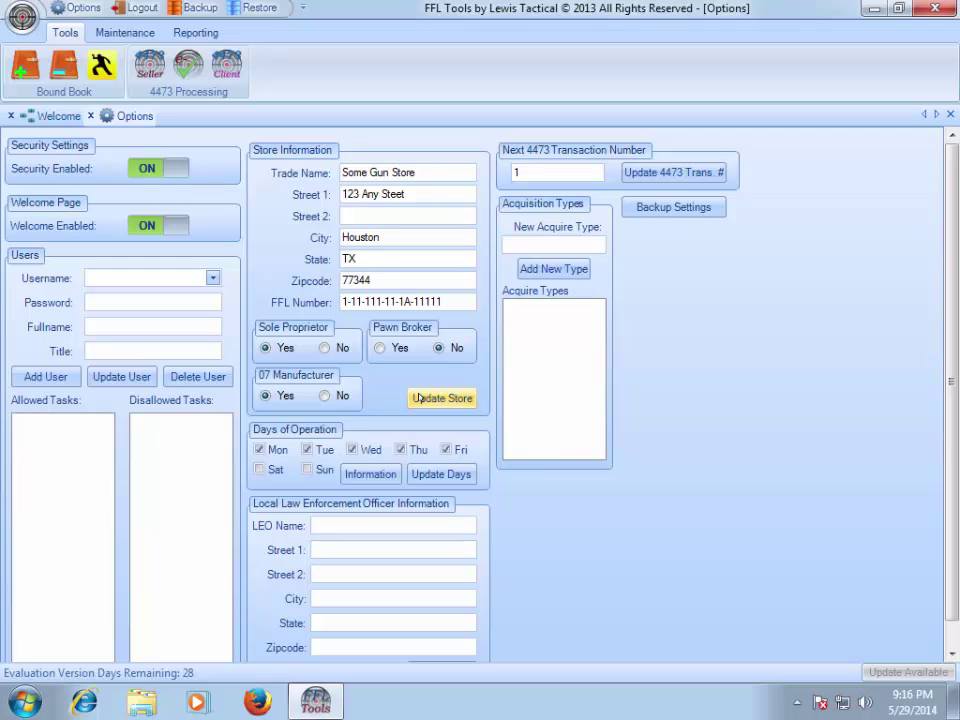
{"action": "left_click", "coordinate": [419, 398]}
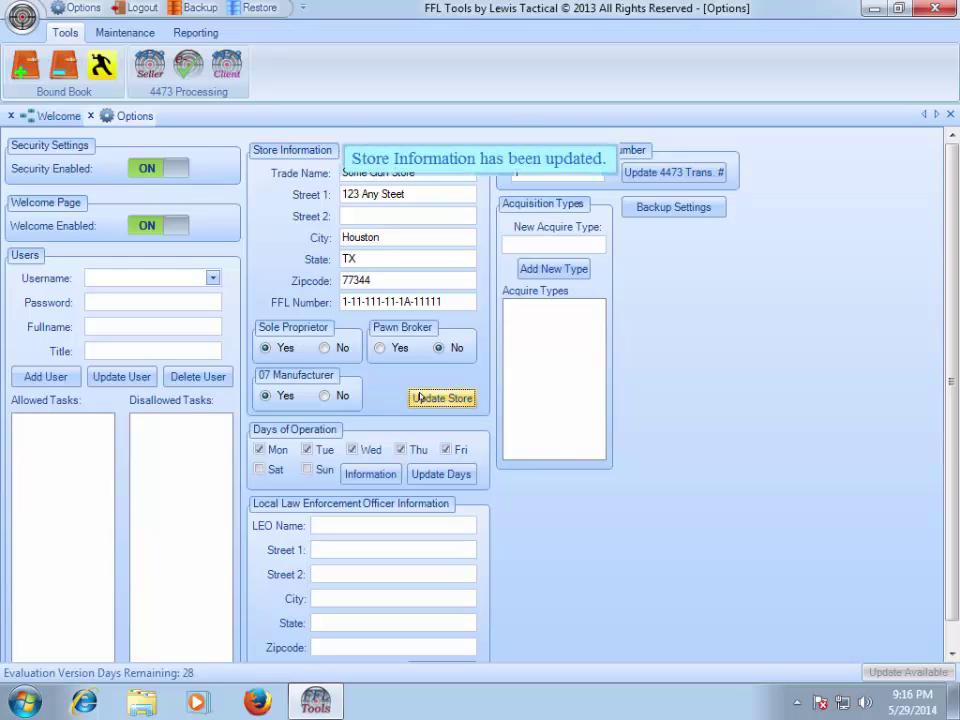
{"action": "scroll", "coordinate": [781, 400], "scroll_direction": "down", "scroll_amount": 1}
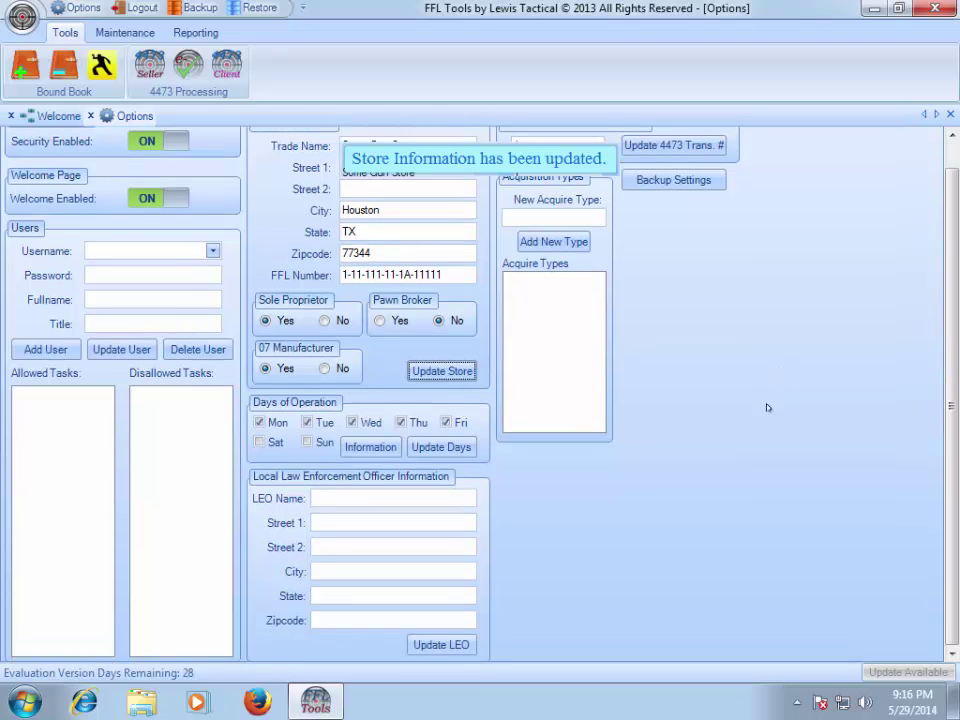
- Add Saturday so operation runs Monday through Saturday, closed Sunday, and save the days
{"action": "left_click", "coordinate": [259, 443]}
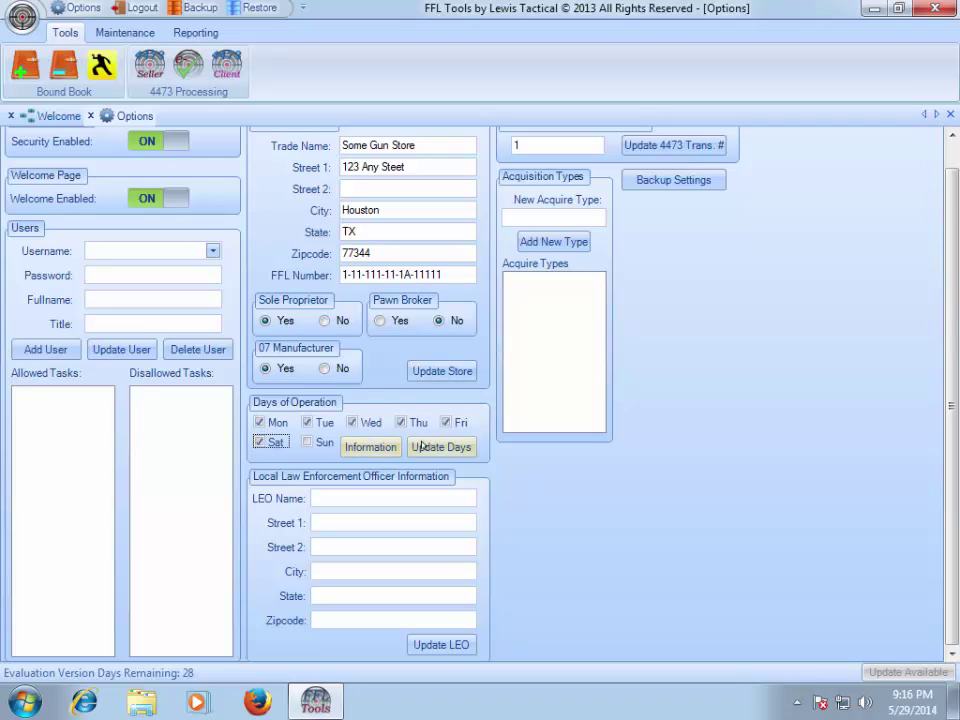
{"action": "left_click", "coordinate": [422, 447]}
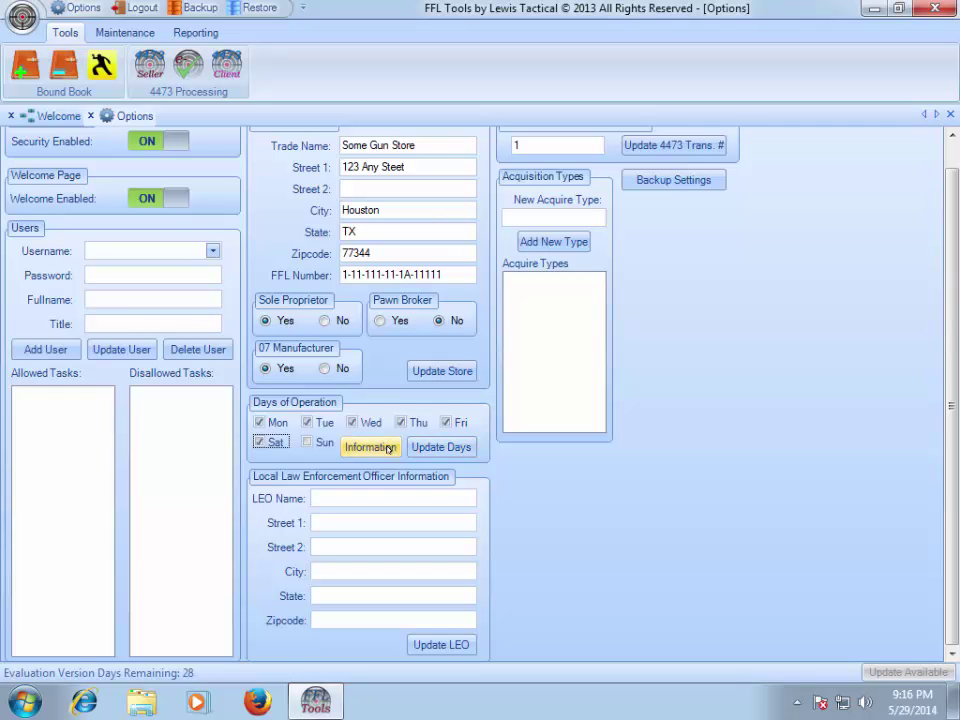
{"action": "left_click", "coordinate": [388, 448]}
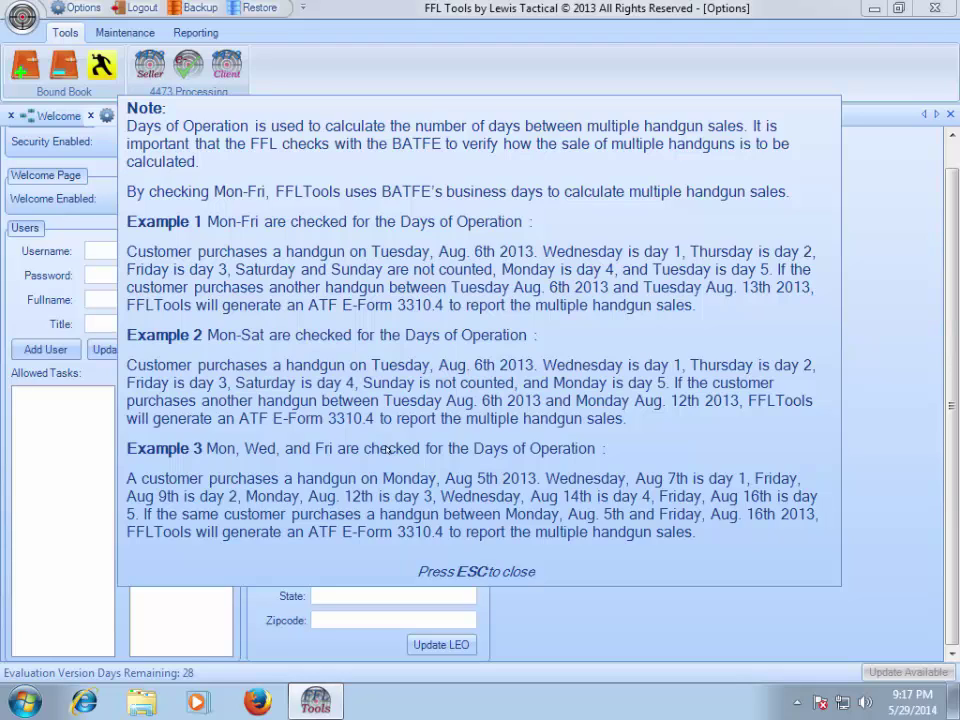
{"action": "key", "text": "Escape"}
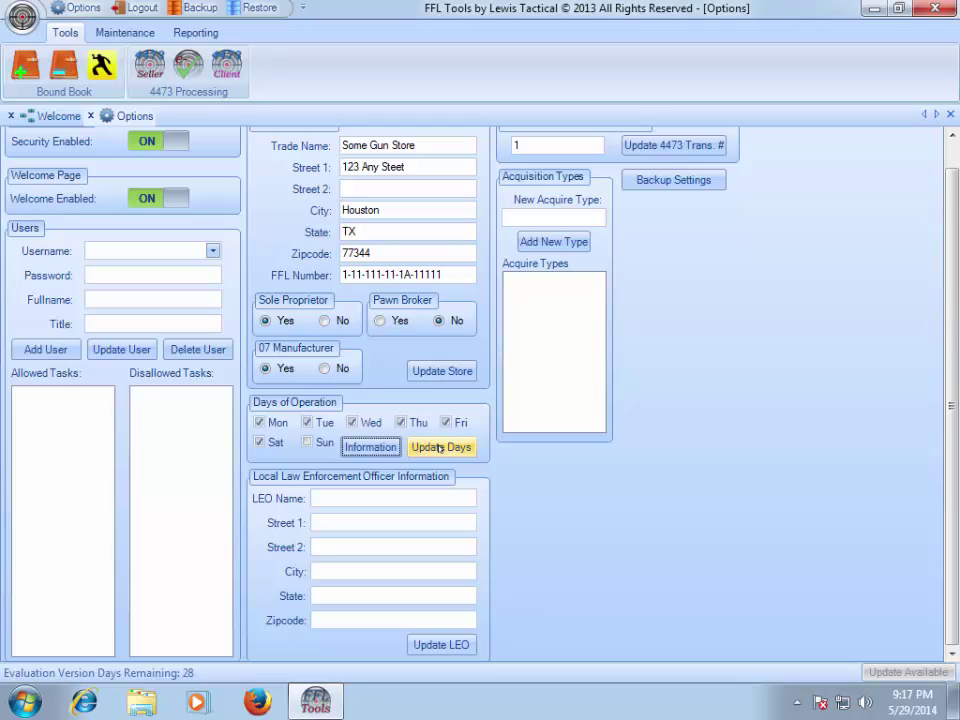
{"action": "left_click", "coordinate": [440, 448]}
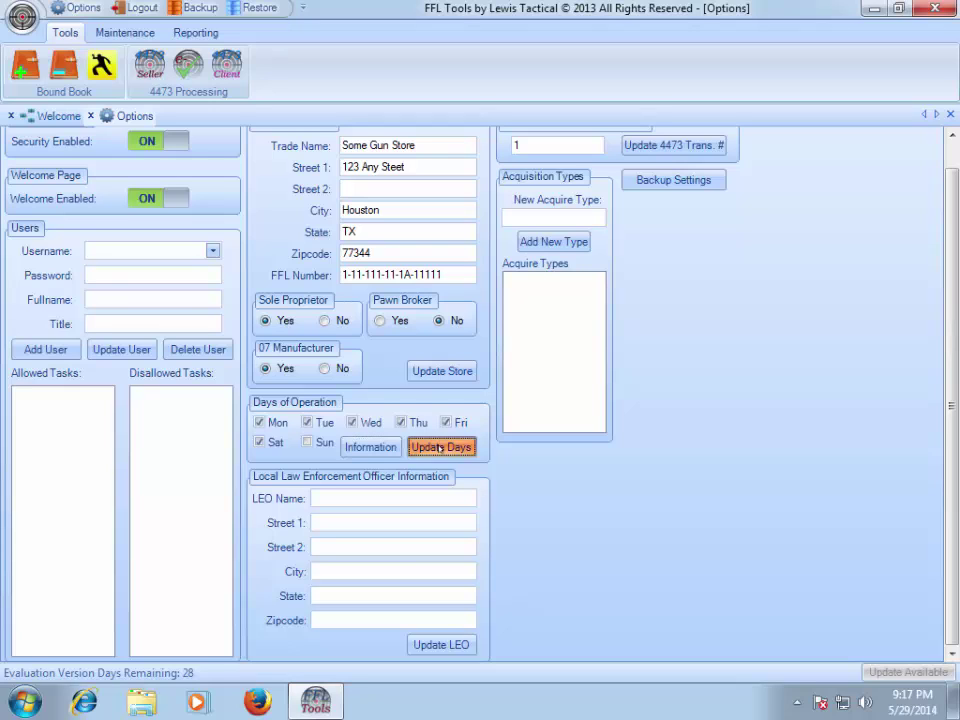
{"action": "left_click", "coordinate": [366, 497]}
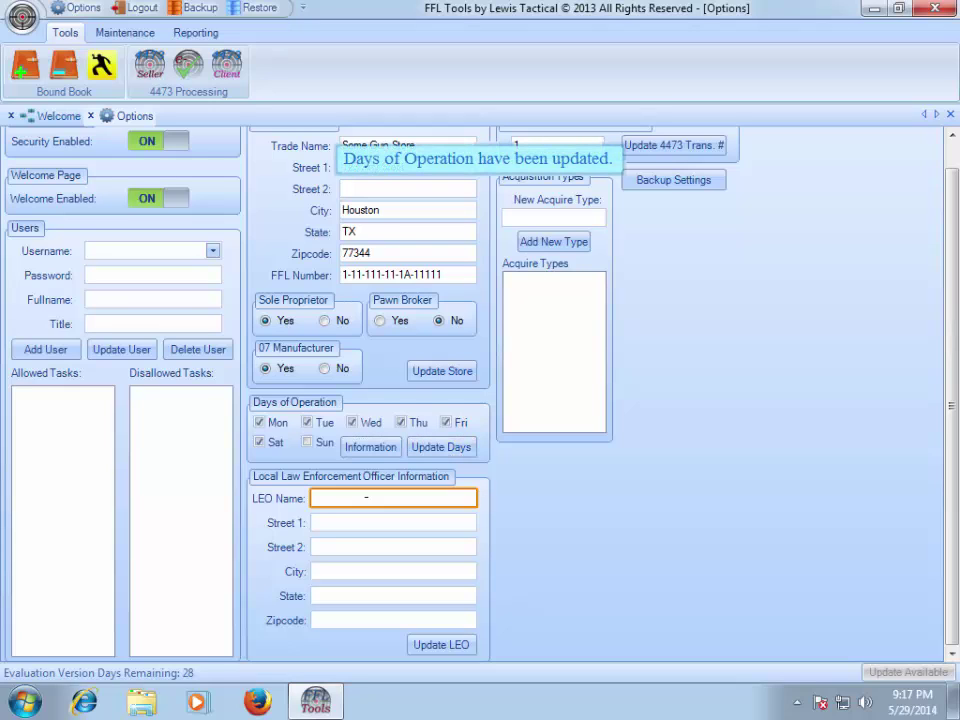
- Enter the LEO name Houston DP and street address 123 Some Street
{"action": "type", "text": "Housotn"}
{"action": "key", "text": "BackSpace"}
{"action": "key", "text": "BackSpace"}
{"action": "key", "text": "BackSpace"}
{"action": "key", "text": "BackSpace"}
{"action": "type", "text": "ton DP"}
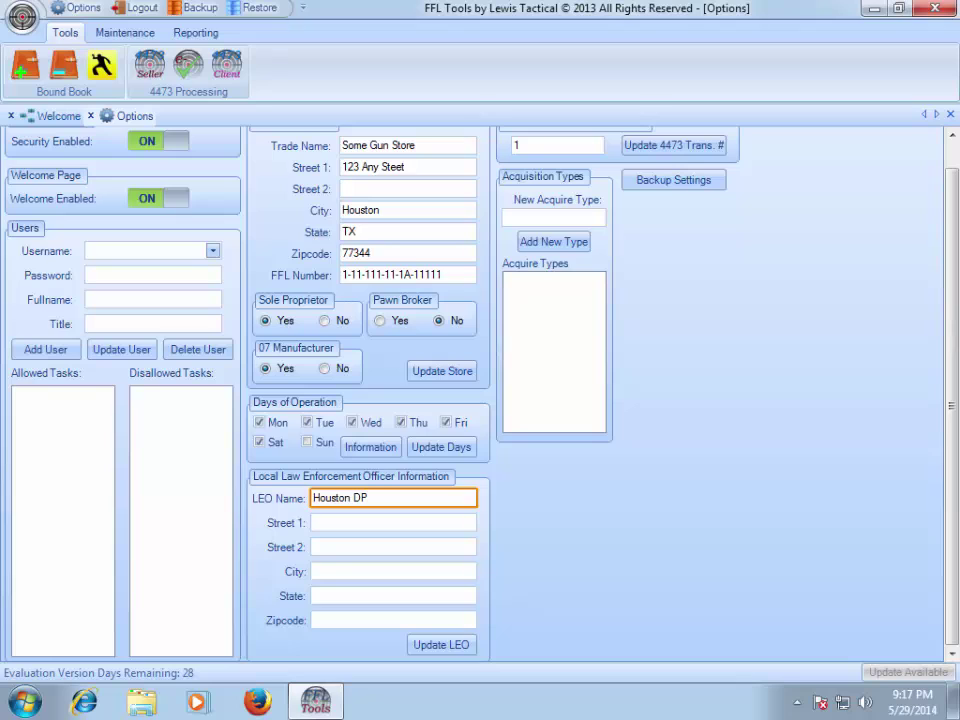
{"action": "key", "text": "Tab"}
{"action": "type", "text": "123 "}
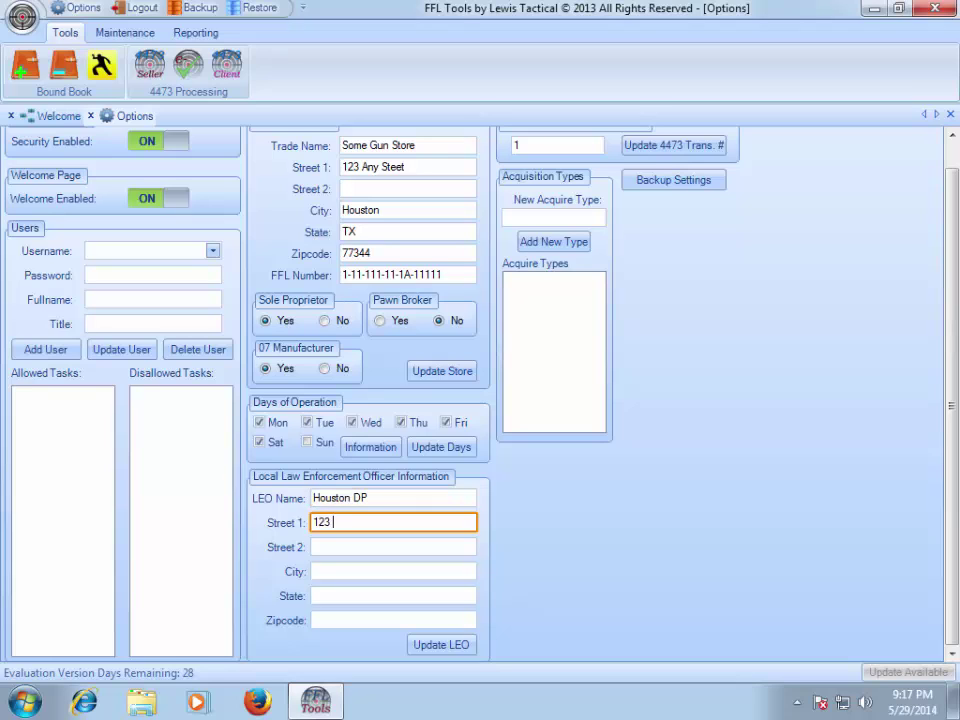
{"action": "type", "text": "Some Street"}
- Fill in city Houston, state TX and zip 77399, then update the LEO record
{"action": "key", "text": "Tab"}
{"action": "key", "text": "Tab"}
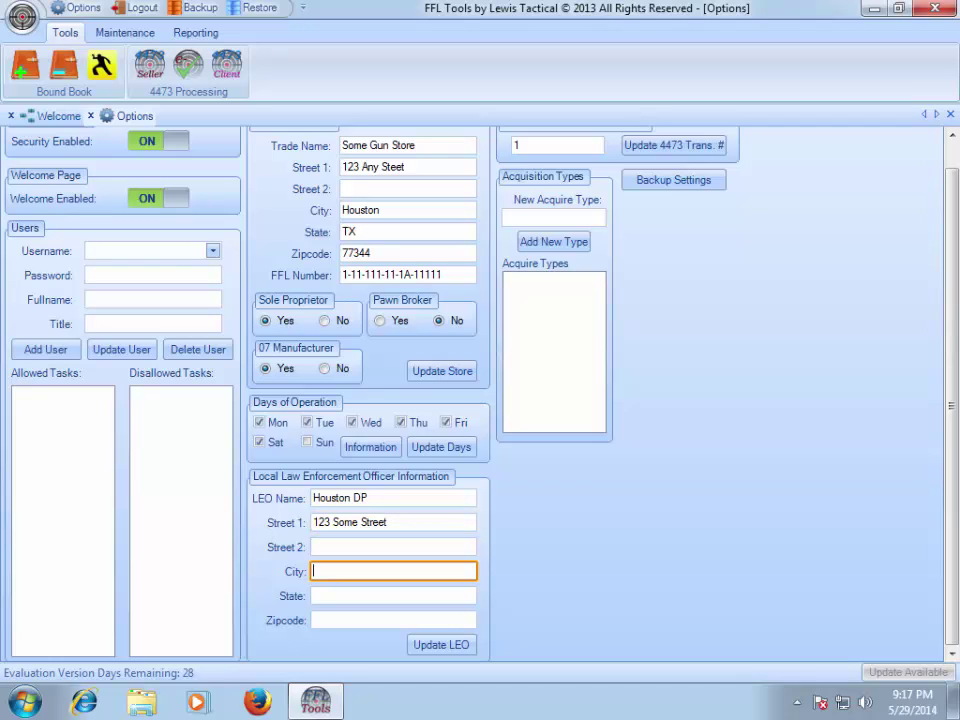
{"action": "type", "text": "Houston"}
{"action": "key", "text": "Tab"}
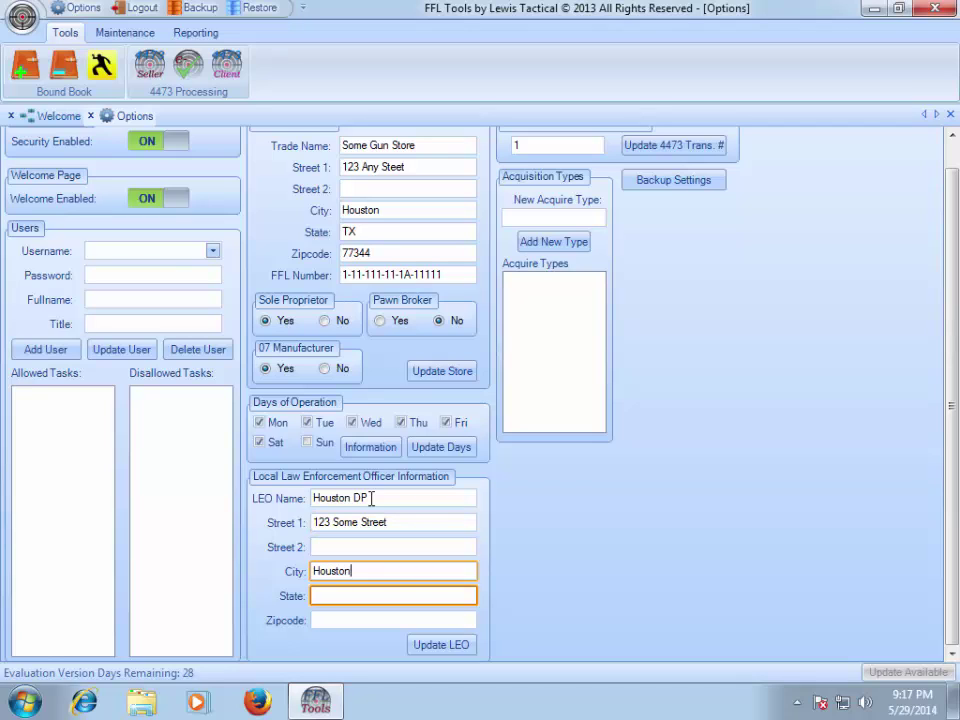
{"action": "type", "text": "TX"}
{"action": "key", "text": "Tab"}
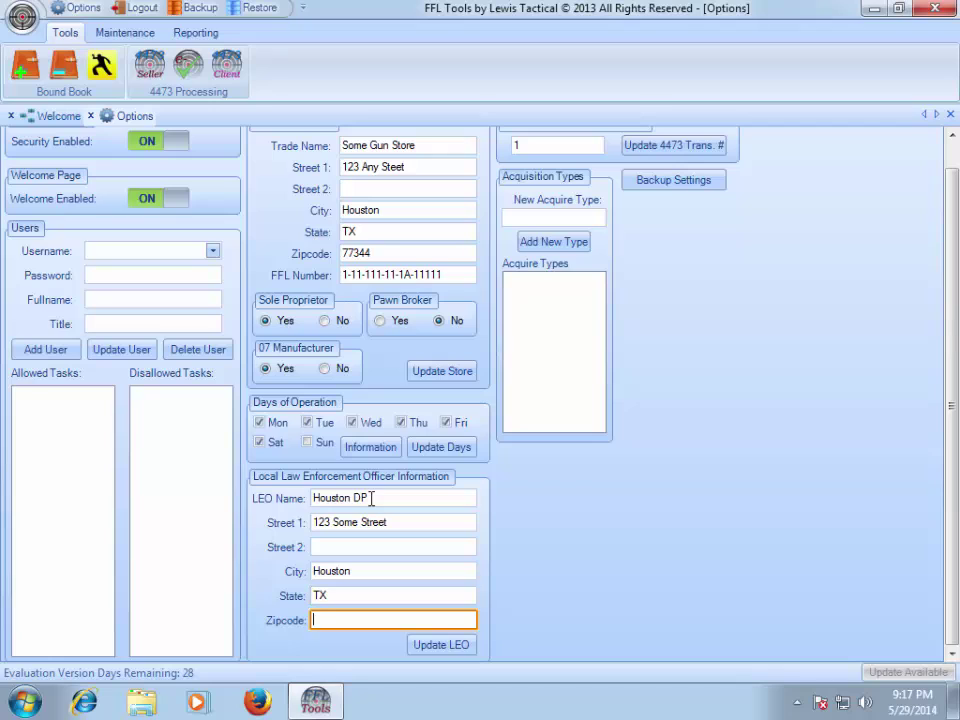
{"action": "type", "text": "77399"}
{"action": "left_click", "coordinate": [437, 645]}
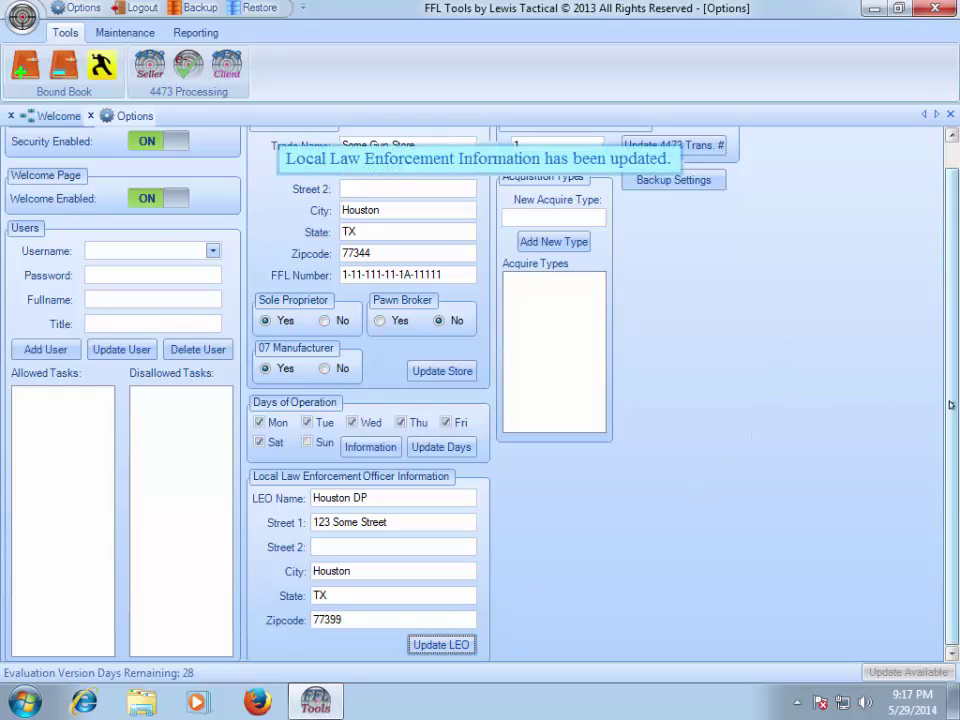
{"action": "scroll", "coordinate": [950, 320], "scroll_direction": "up", "scroll_amount": 1}
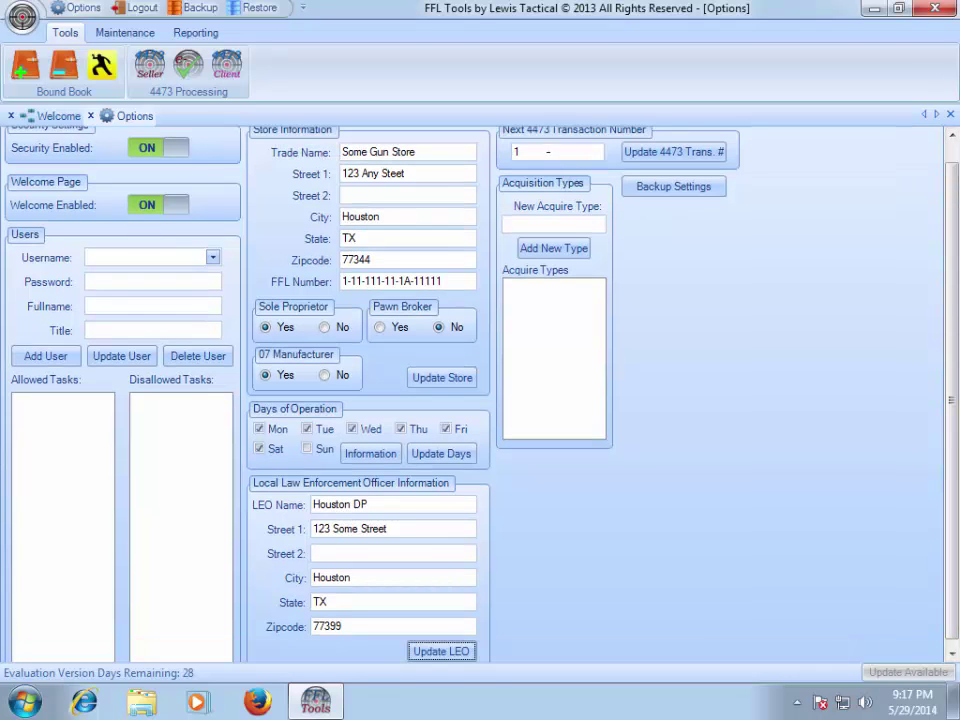
- Enter 345 as the Next 4473 Transaction Number and update it
{"action": "scroll", "coordinate": [948, 241], "scroll_direction": "up", "scroll_amount": 1}
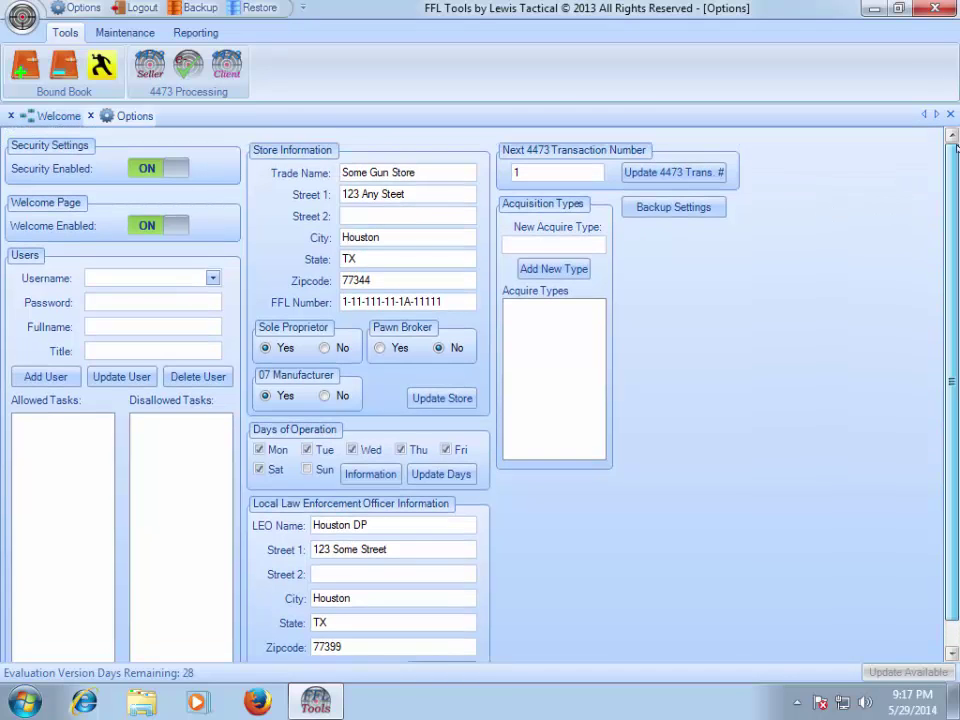
{"action": "left_click", "coordinate": [558, 172]}
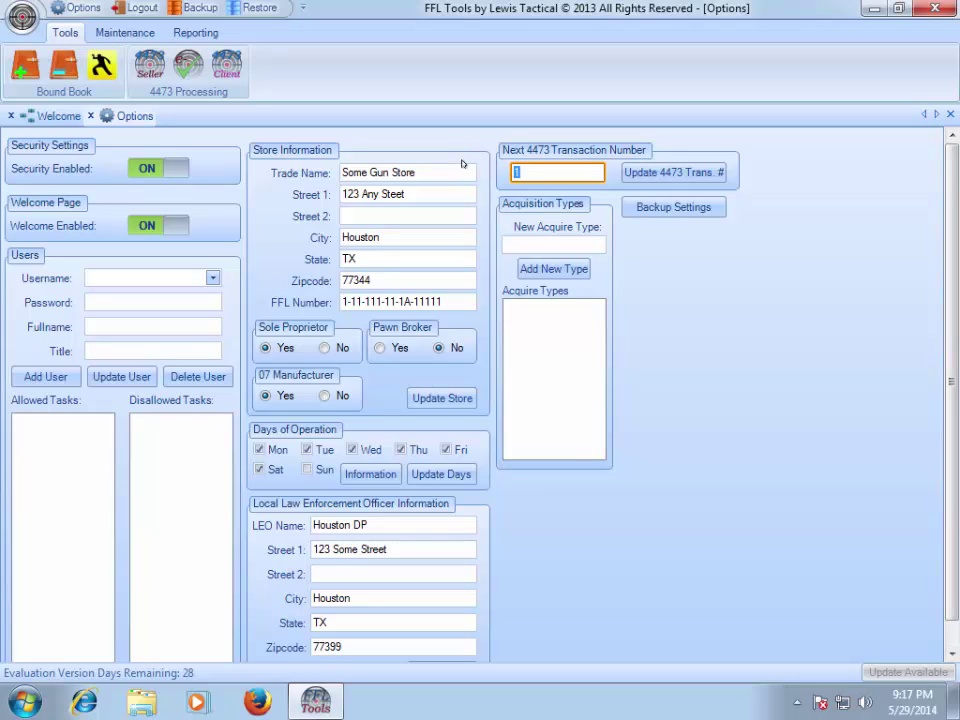
{"action": "type", "text": "345"}
{"action": "left_click", "coordinate": [643, 173]}
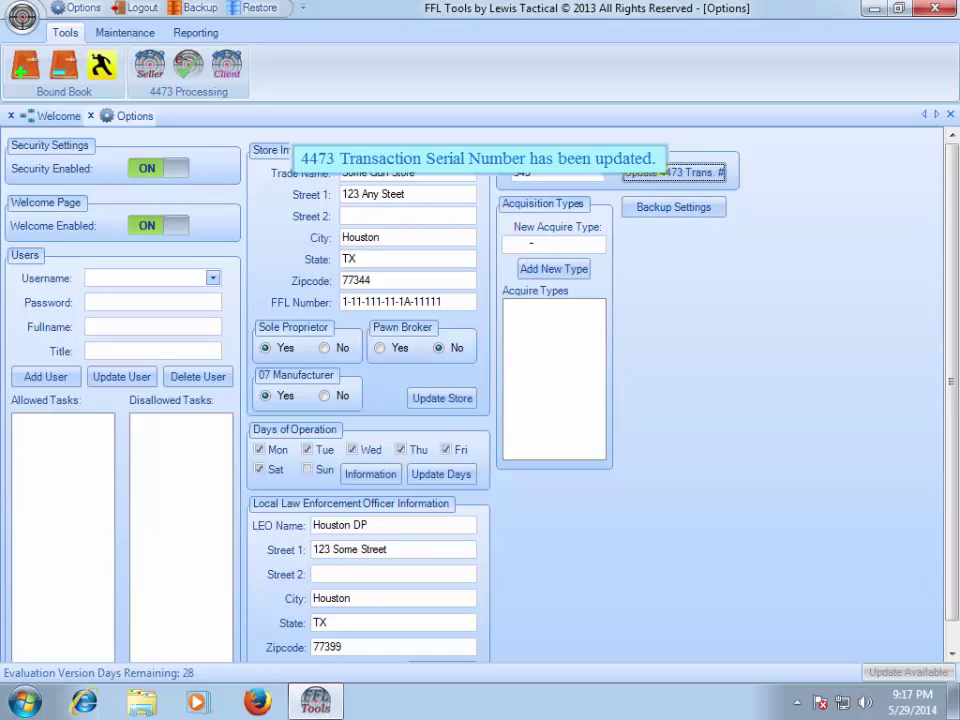
{"action": "left_click", "coordinate": [518, 244]}
- Add Transfer to Acquire Types, then add a test 'Some Type' entry and delete it
{"action": "type", "text": "T"}
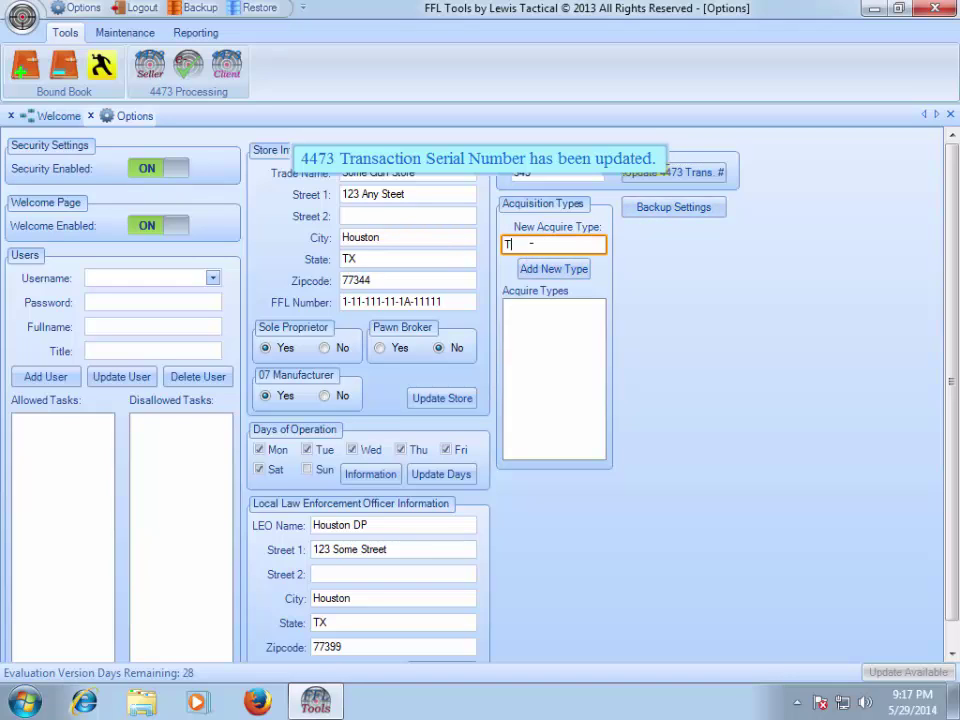
{"action": "type", "text": "ransfer"}
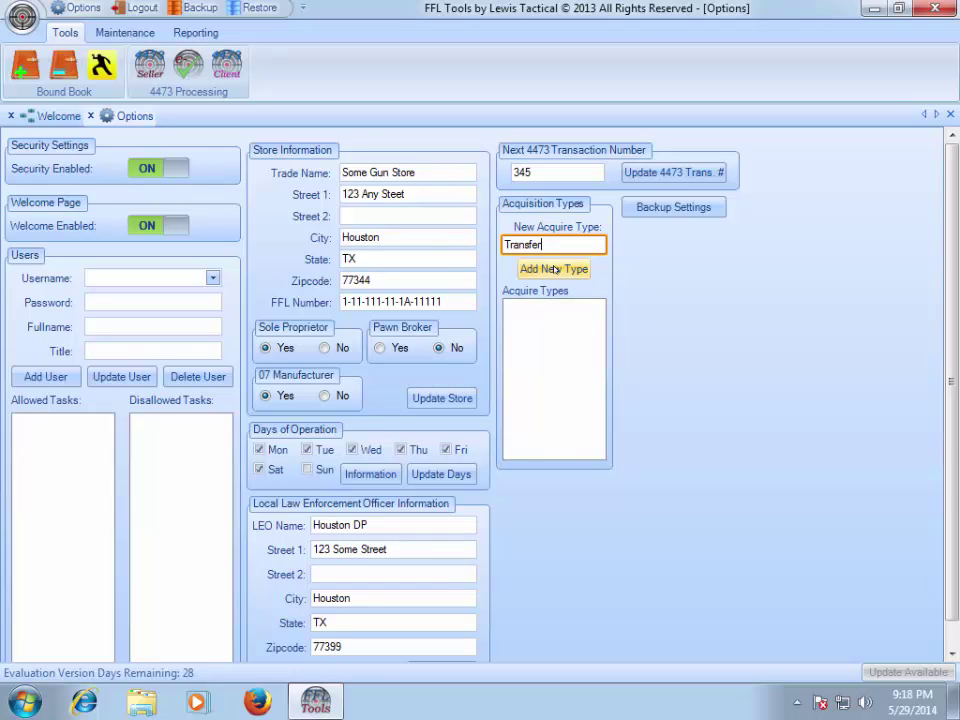
{"action": "left_click", "coordinate": [555, 269]}
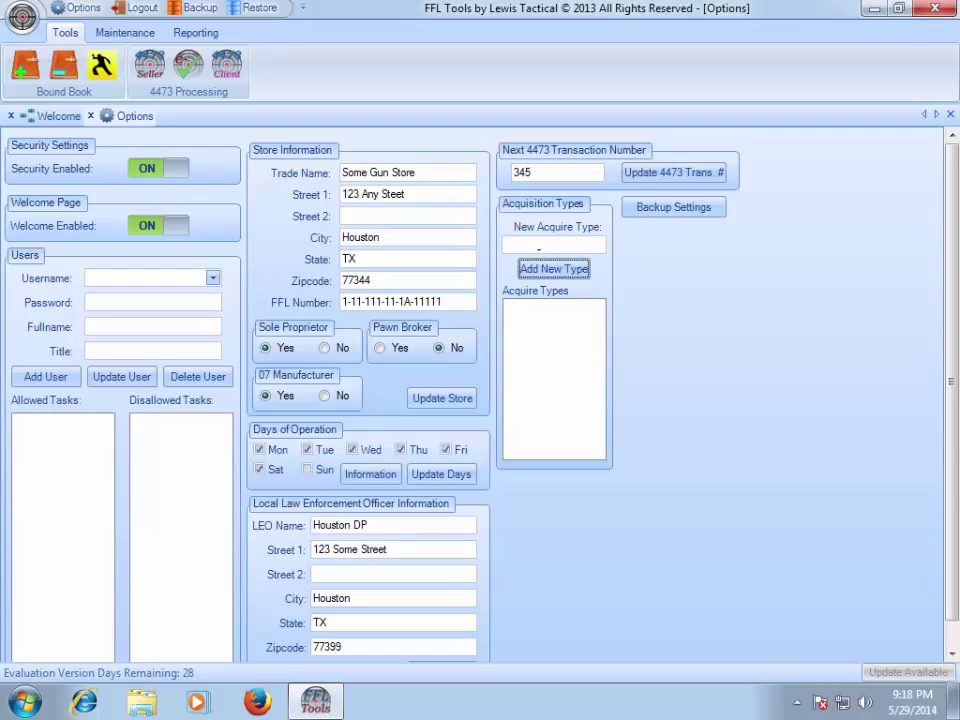
{"action": "type", "text": "Some T"}
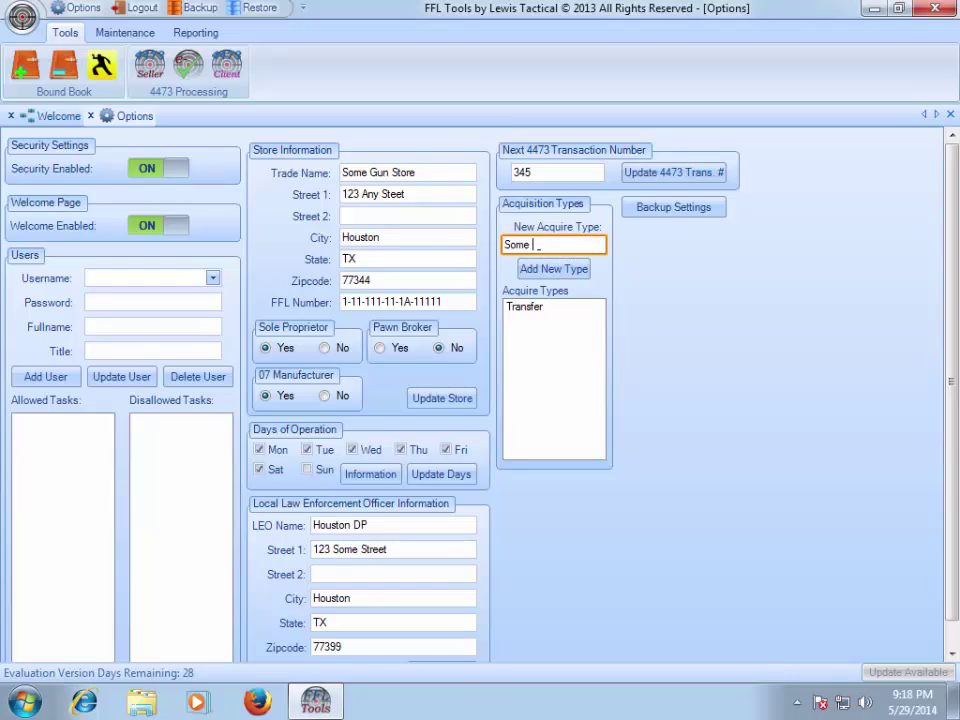
{"action": "type", "text": "ype"}
{"action": "left_click", "coordinate": [546, 268]}
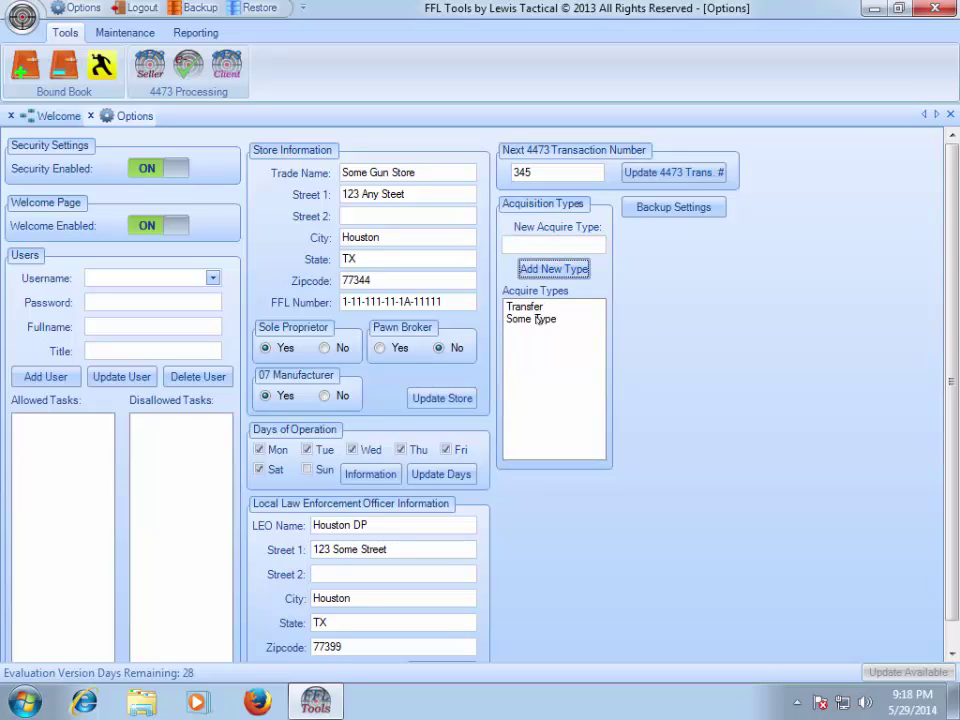
{"action": "double_click", "coordinate": [537, 319]}
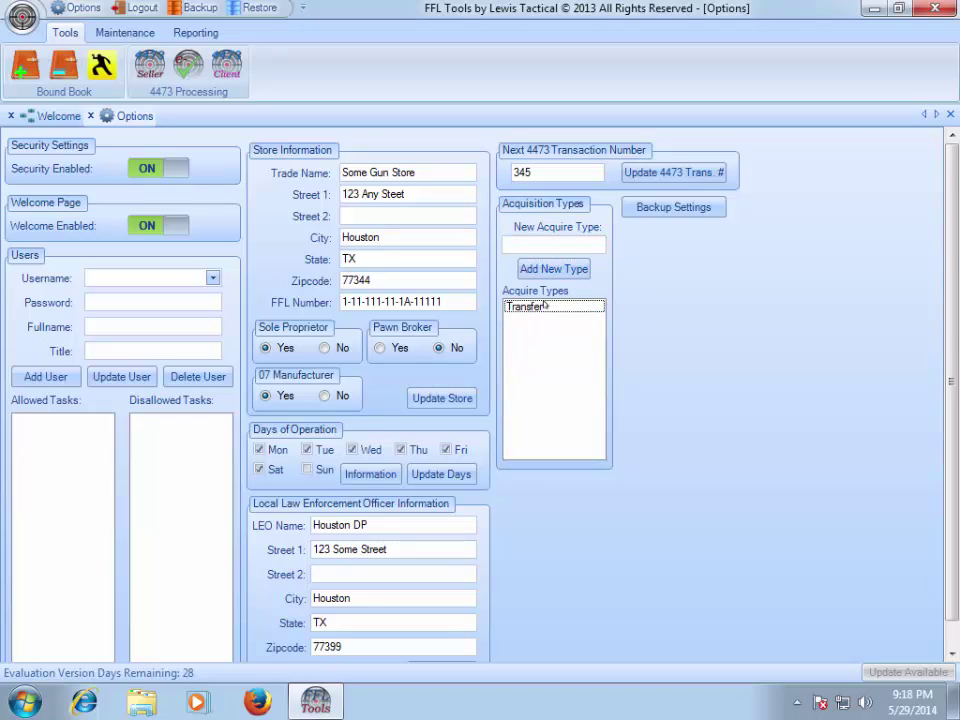
- Open Backup Settings and switch the Backup Type to FTP Server
{"action": "left_click", "coordinate": [672, 207]}
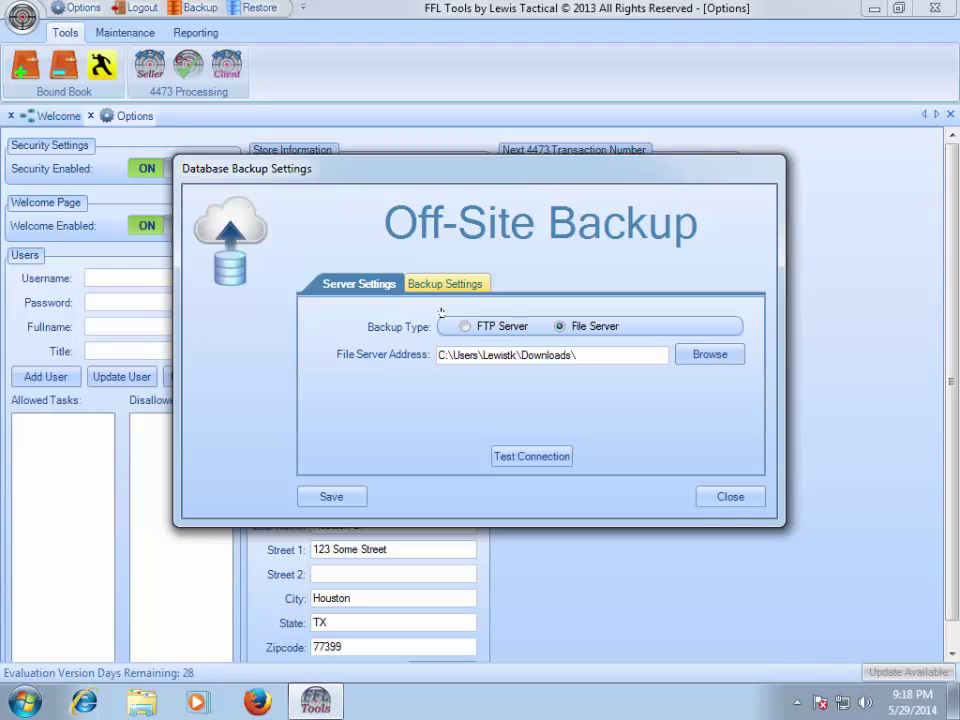
{"action": "left_click", "coordinate": [465, 327]}
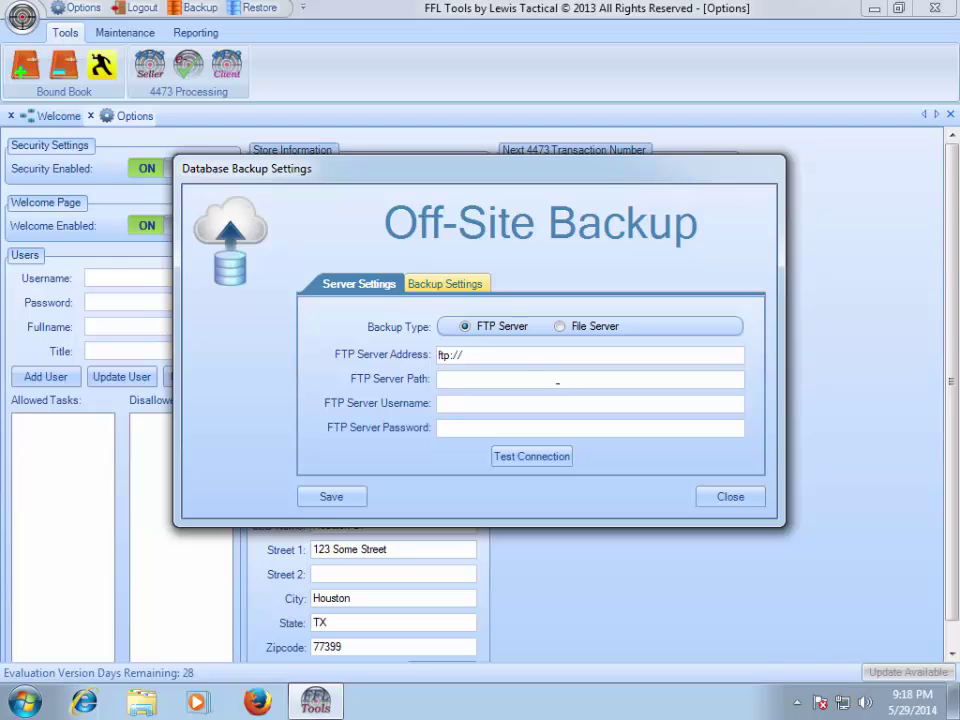
- Enter FTP host ftp.lewistactical.com and path /Boundbook, plus the account username and password
{"action": "left_click", "coordinate": [504, 354]}
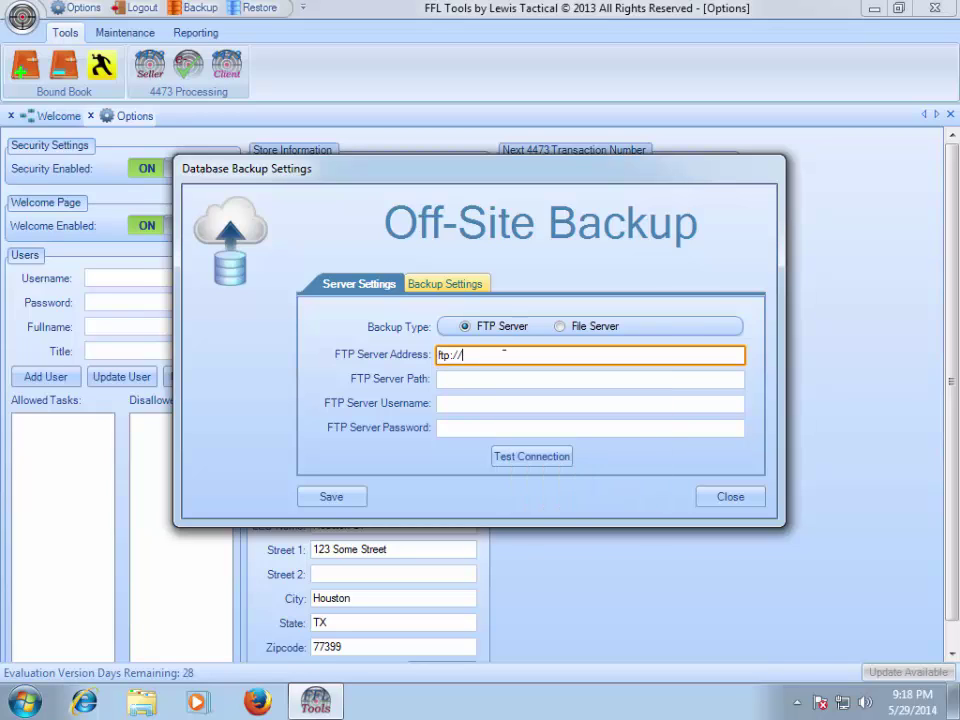
{"action": "type", "text": "ftp.lewistactical.com"}
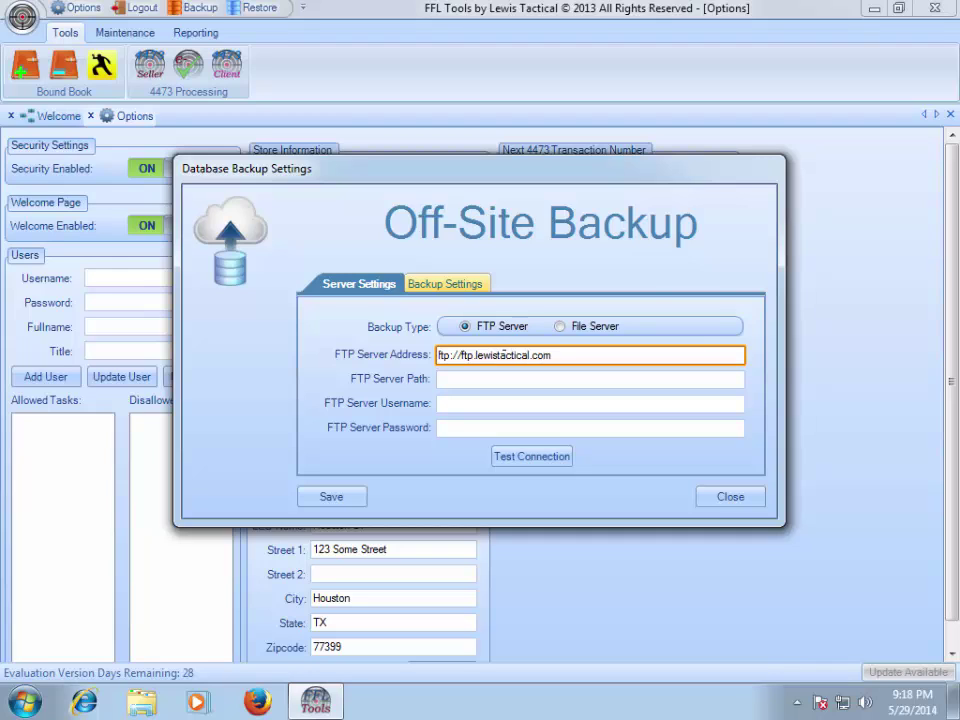
{"action": "key", "text": "Tab"}
{"action": "type", "text": "/"}
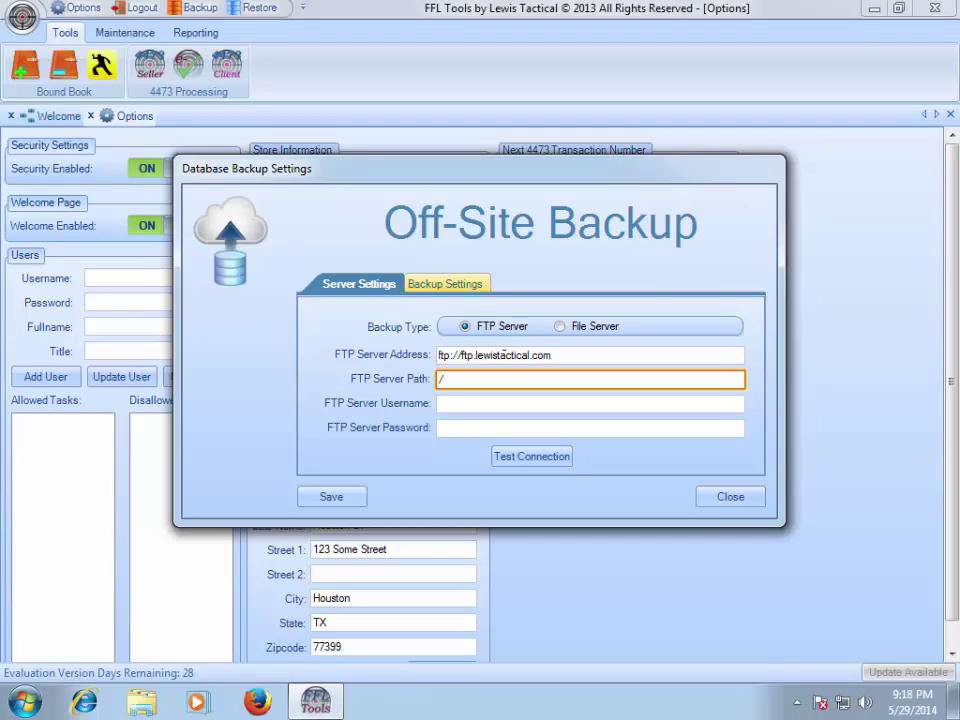
{"action": "type", "text": "Boundbook"}
{"action": "key", "text": "Tab"}
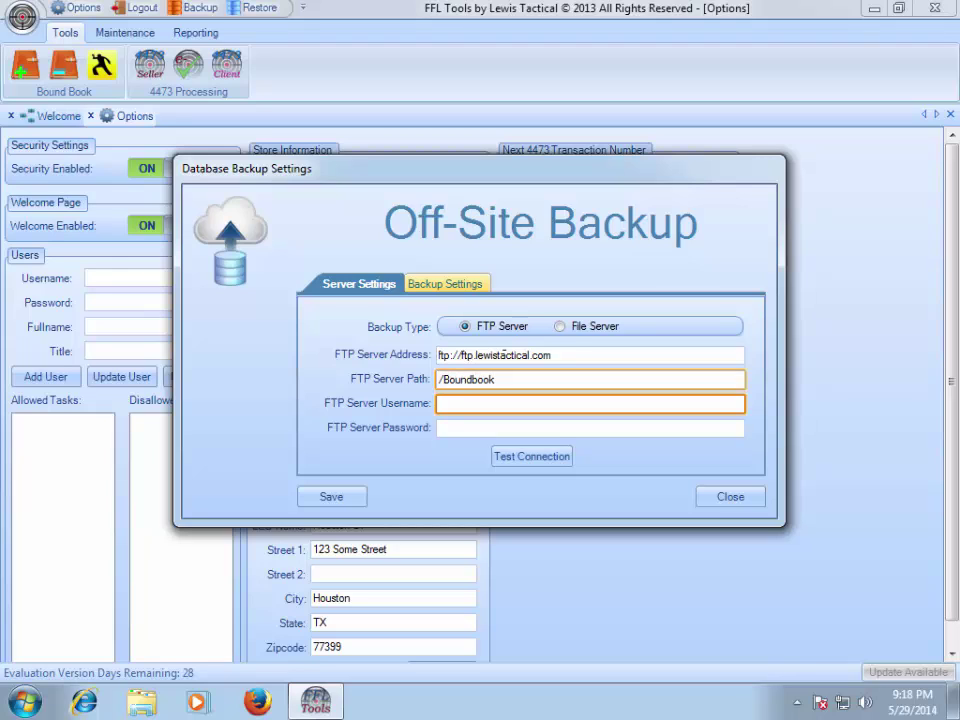
{"action": "type", "text": "lewis"}
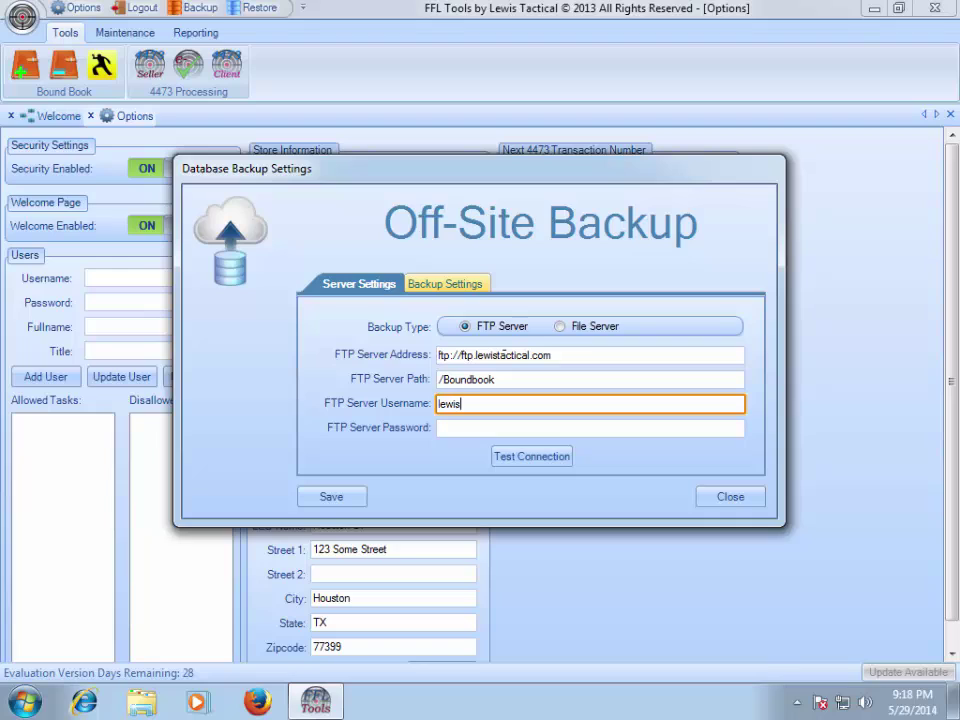
{"action": "type", "text": "tk"}
{"action": "key", "text": "Tab"}
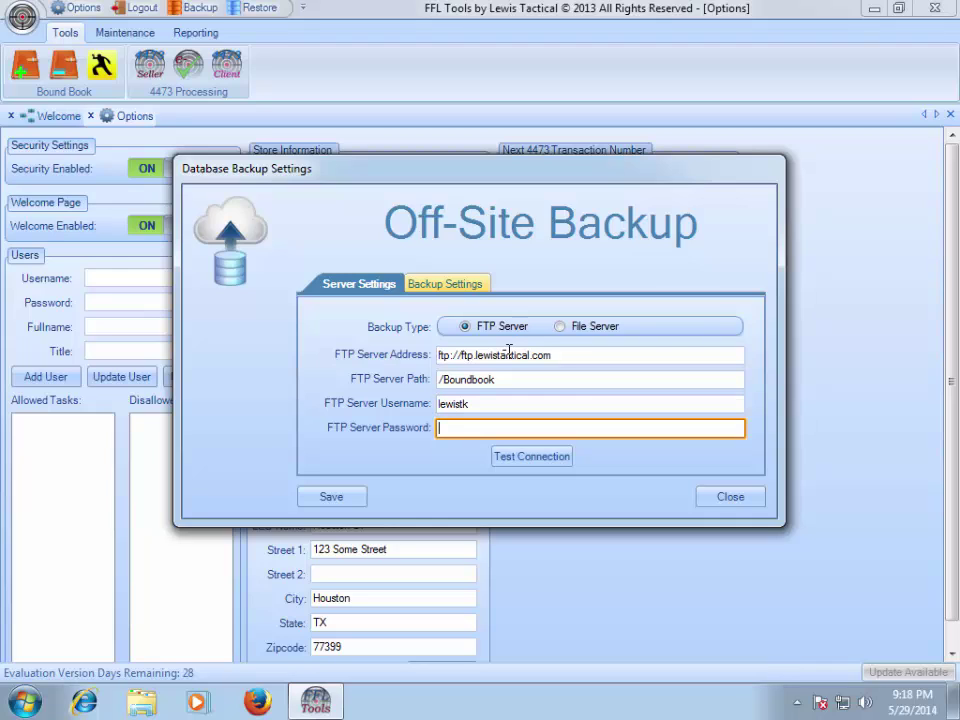
{"action": "type", "text": "•••••••••"}
{"action": "left_click", "coordinate": [523, 460]}
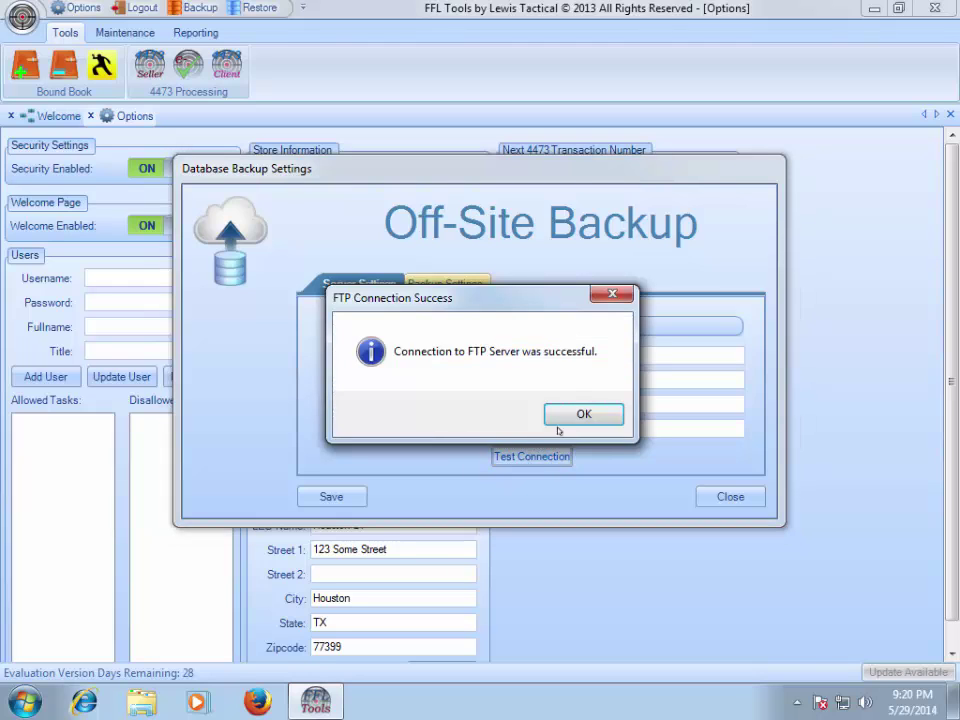
{"action": "left_click", "coordinate": [579, 414]}
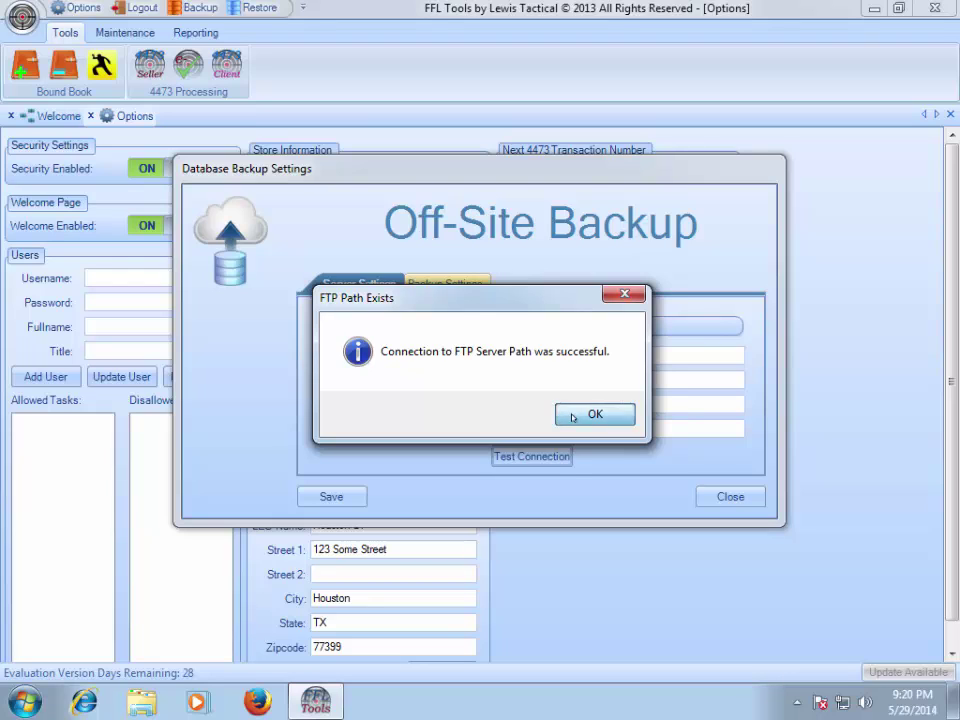
{"action": "left_click", "coordinate": [573, 417]}
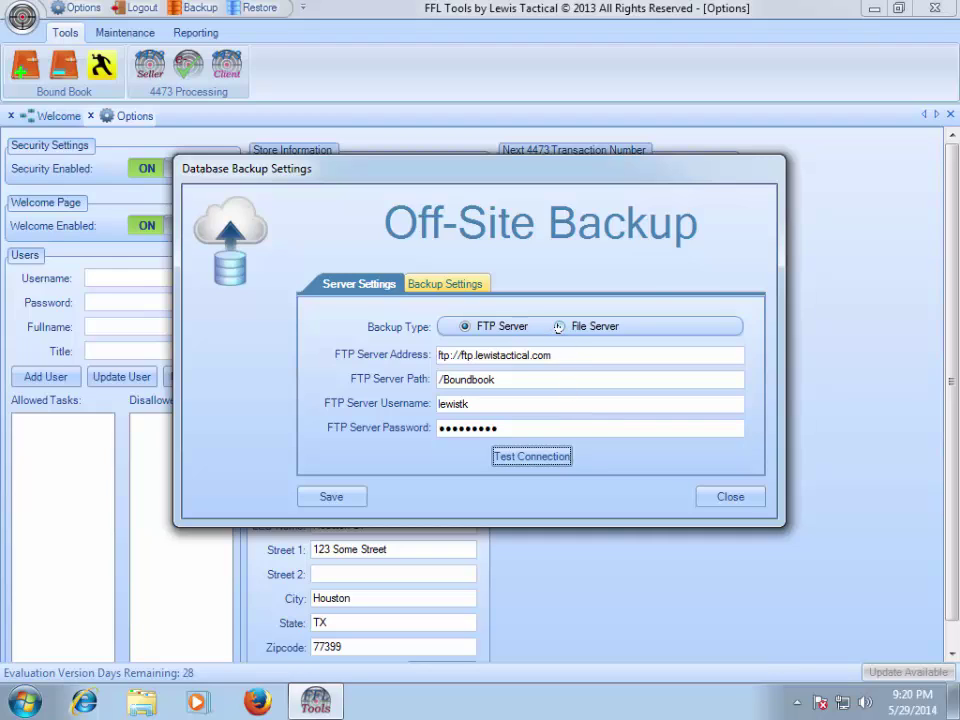
- Set a File Server backup to the user's Downloads folder and pass the write-permission test
{"action": "left_click", "coordinate": [558, 327]}
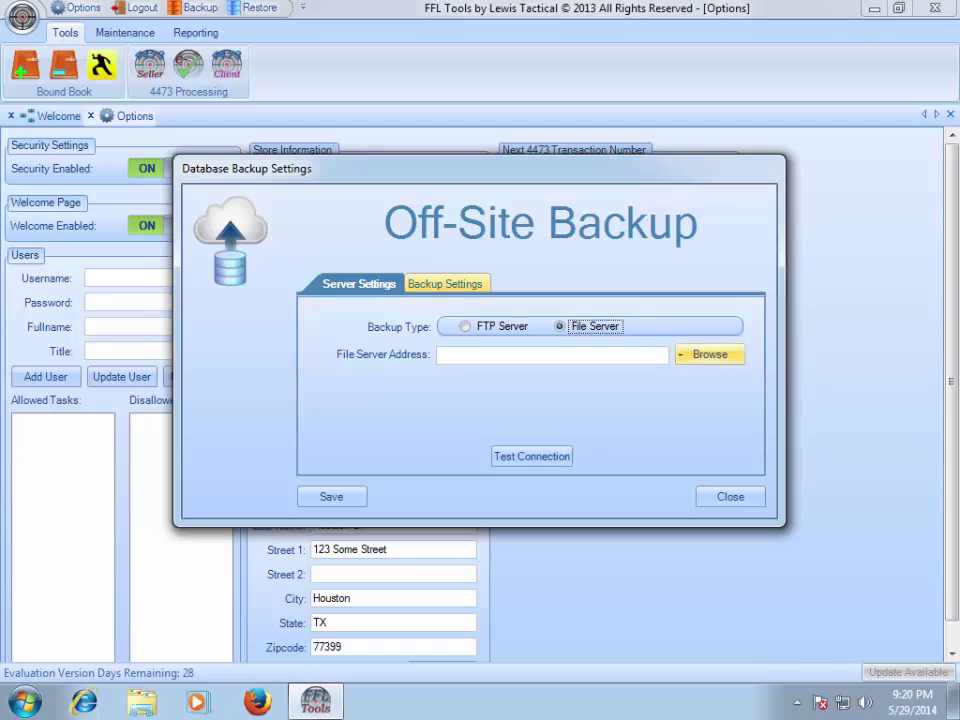
{"action": "left_click", "coordinate": [708, 354]}
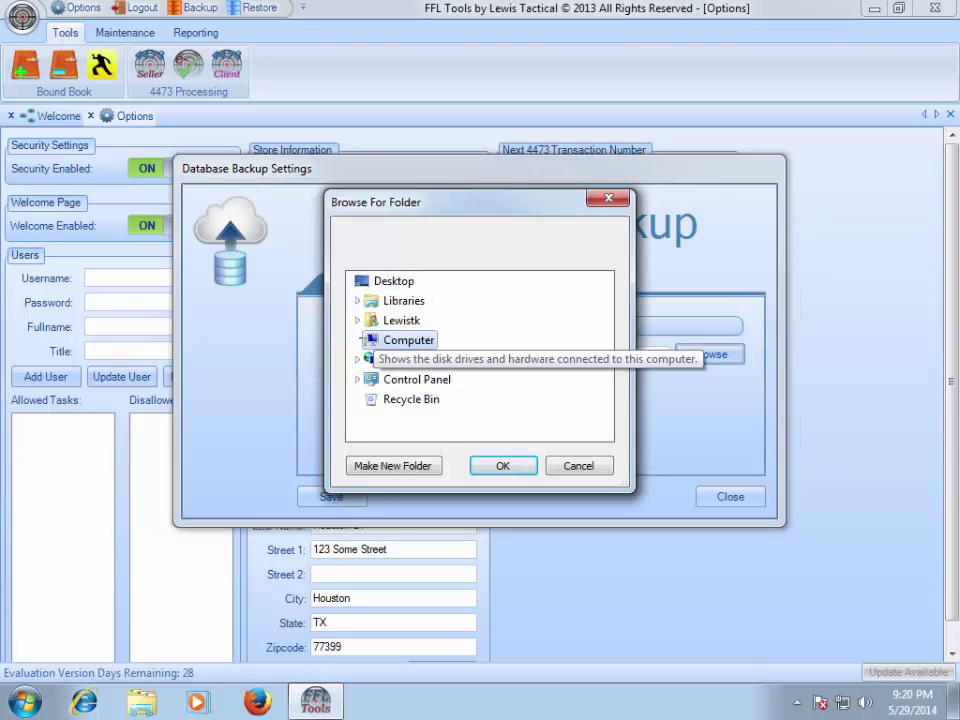
{"action": "double_click", "coordinate": [405, 340]}
{"action": "left_click", "coordinate": [366, 379]}
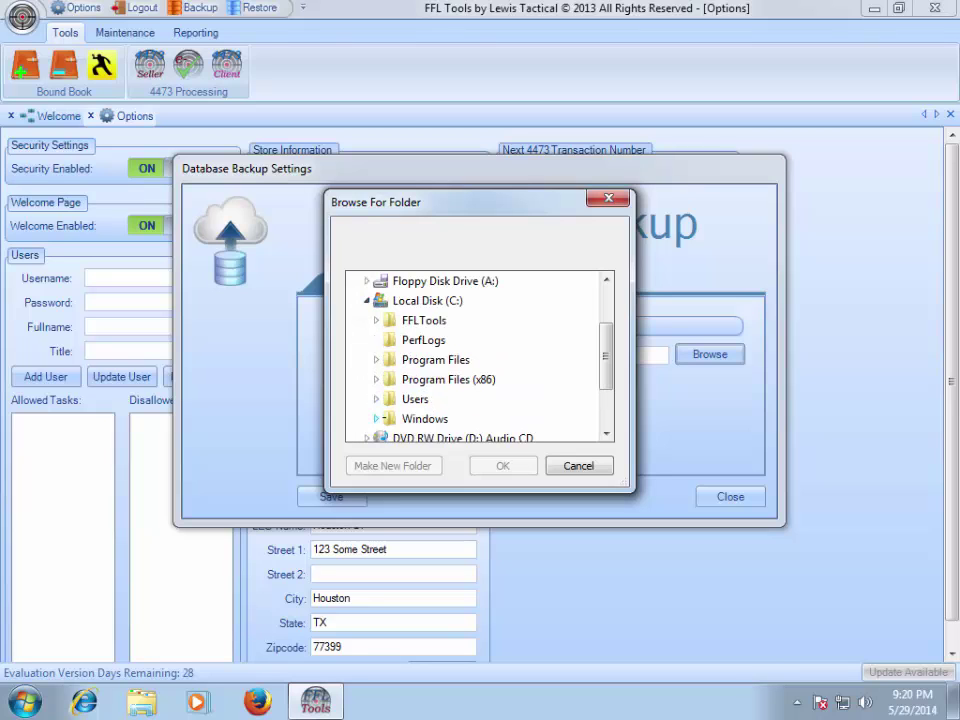
{"action": "left_click", "coordinate": [376, 399]}
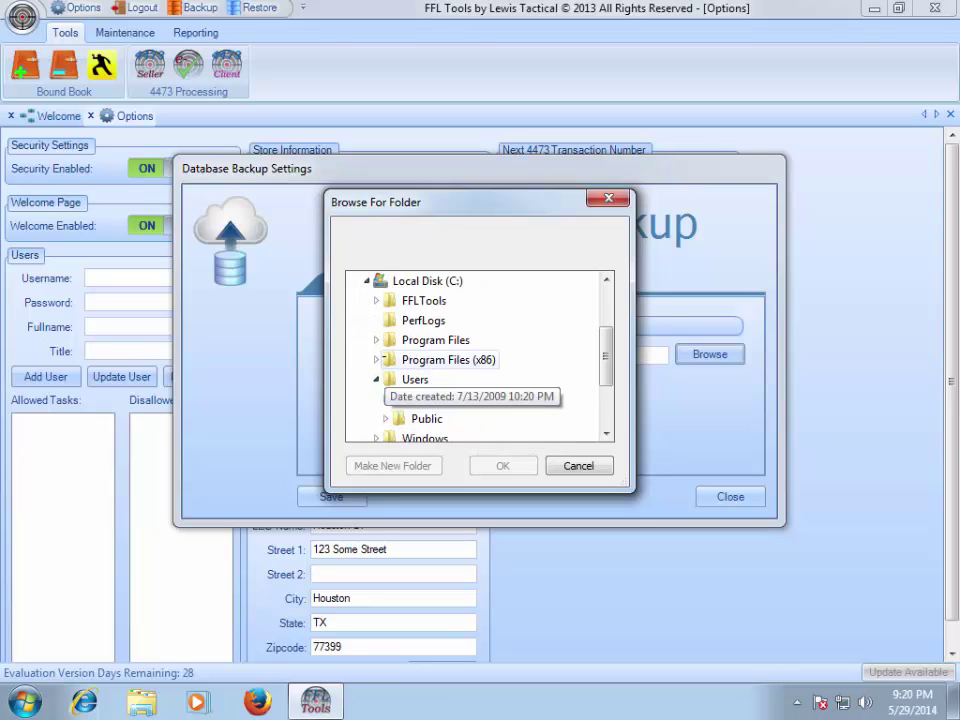
{"action": "left_click", "coordinate": [412, 400]}
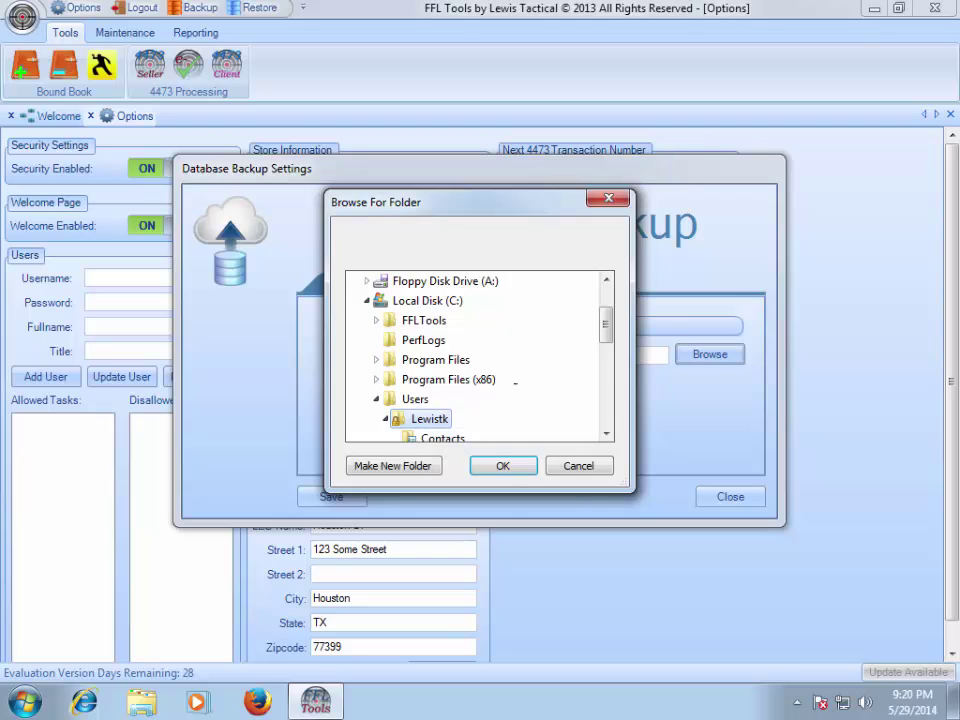
{"action": "scroll", "coordinate": [515, 381], "scroll_direction": "down", "scroll_amount": 3}
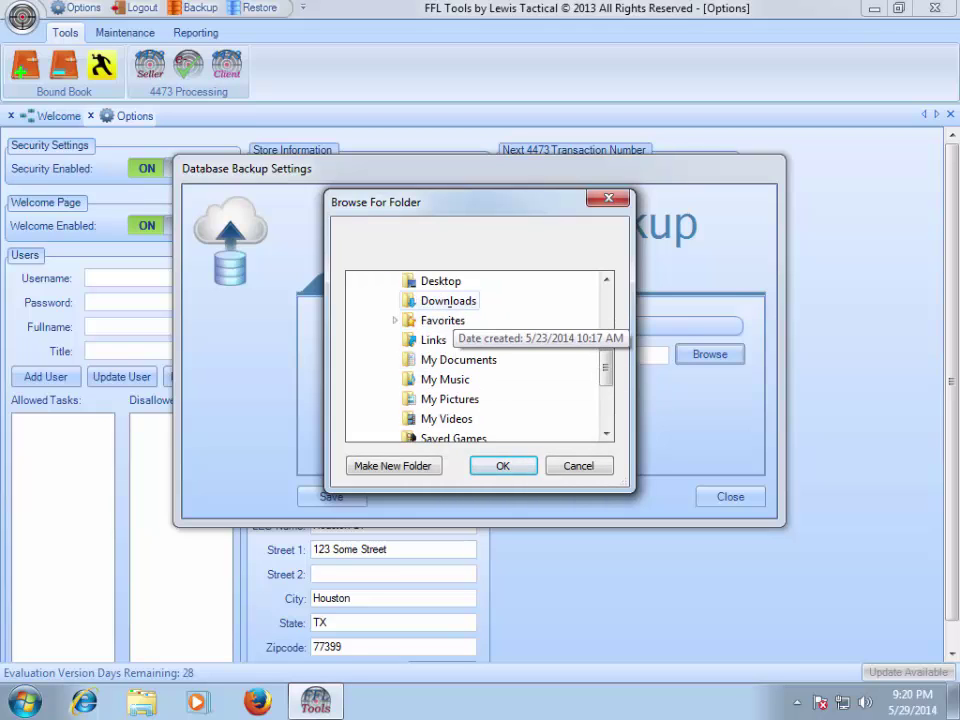
{"action": "left_click", "coordinate": [448, 301]}
{"action": "left_click", "coordinate": [499, 464]}
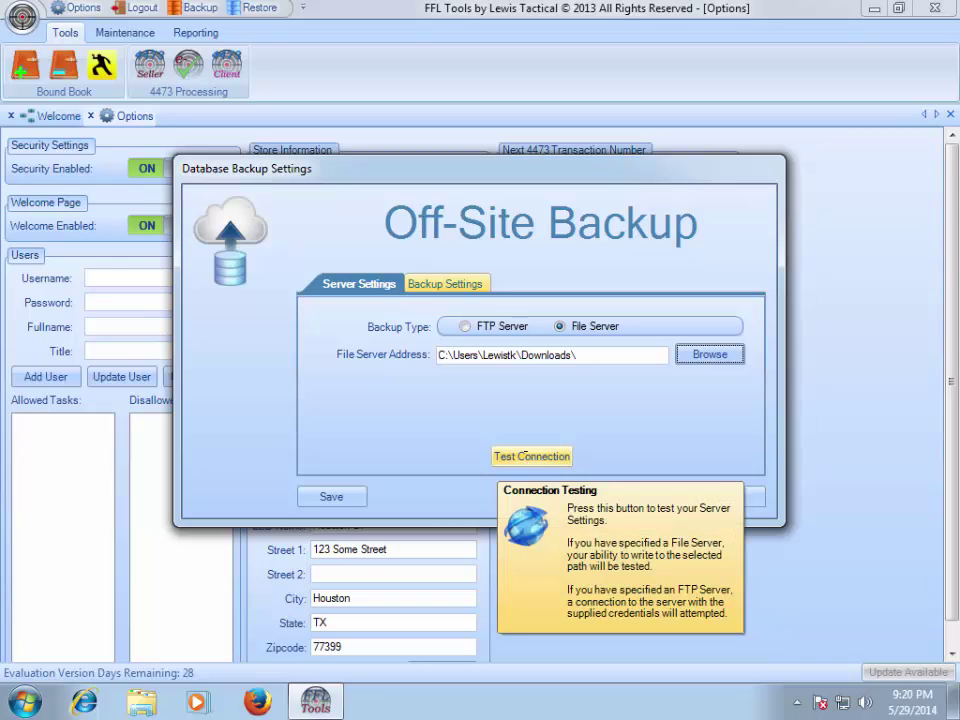
{"action": "left_click", "coordinate": [524, 453]}
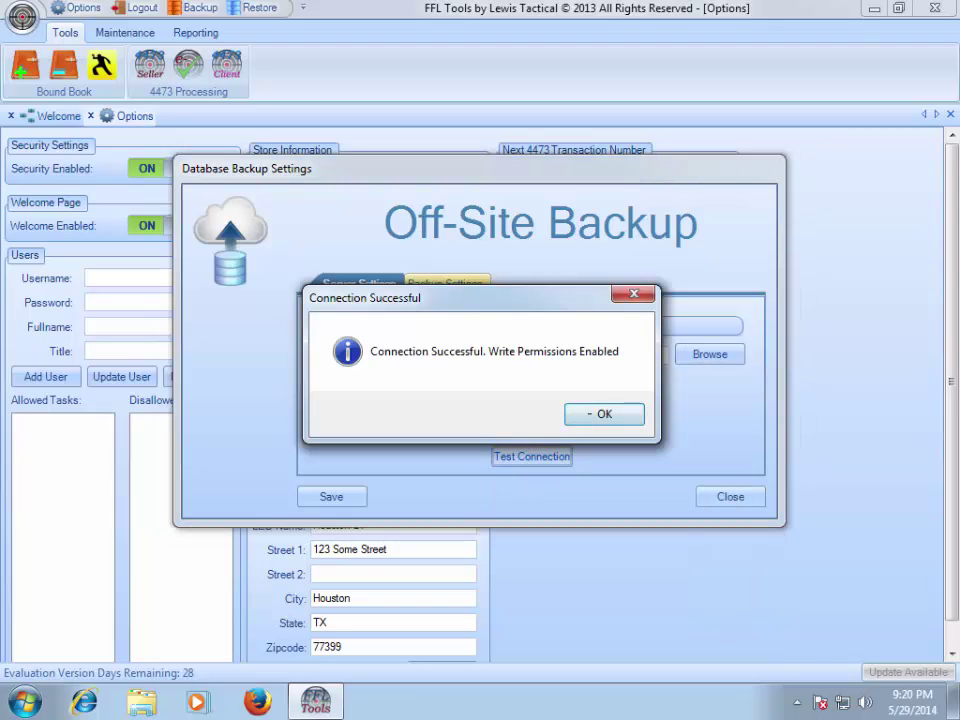
{"action": "left_click", "coordinate": [597, 413]}
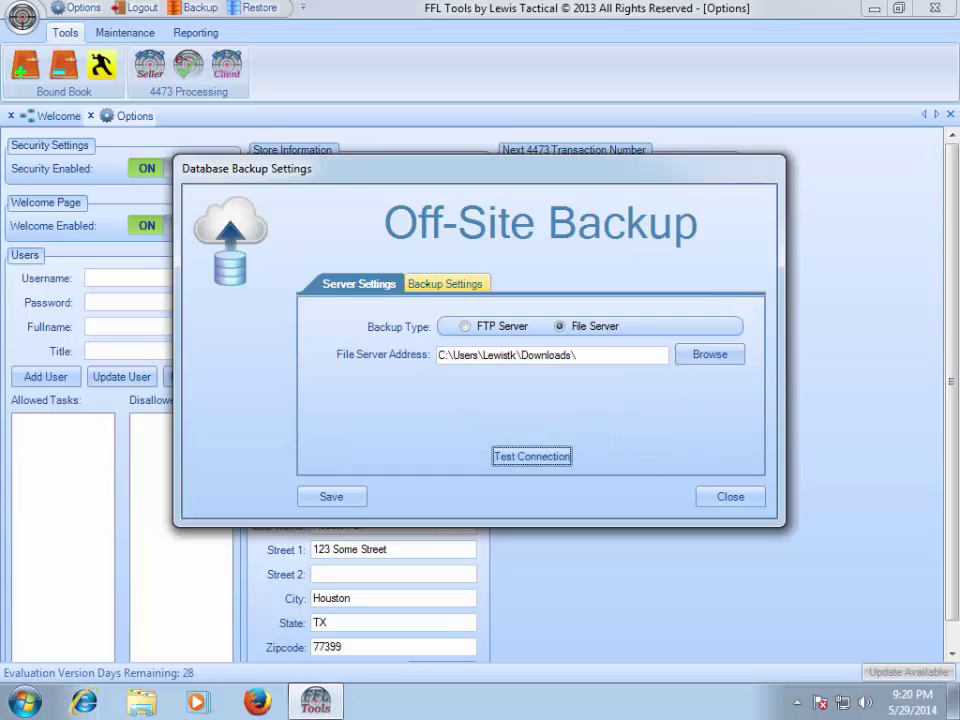
- Bring up backup retention options and try Keep All, then By Age with its day limit
{"action": "left_click", "coordinate": [427, 284]}
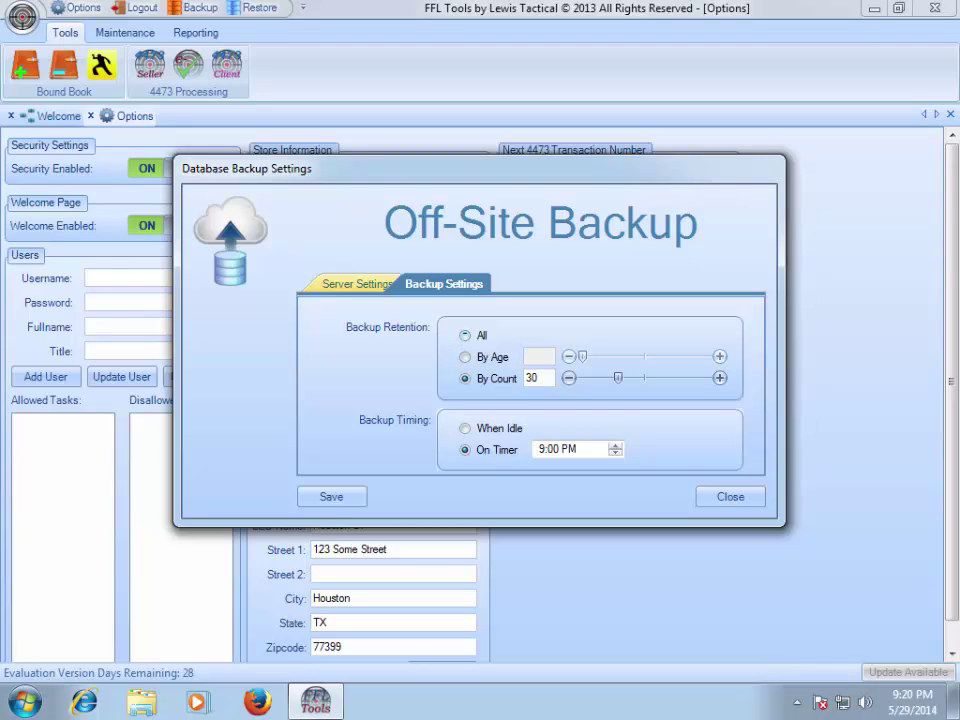
{"action": "left_click", "coordinate": [465, 335]}
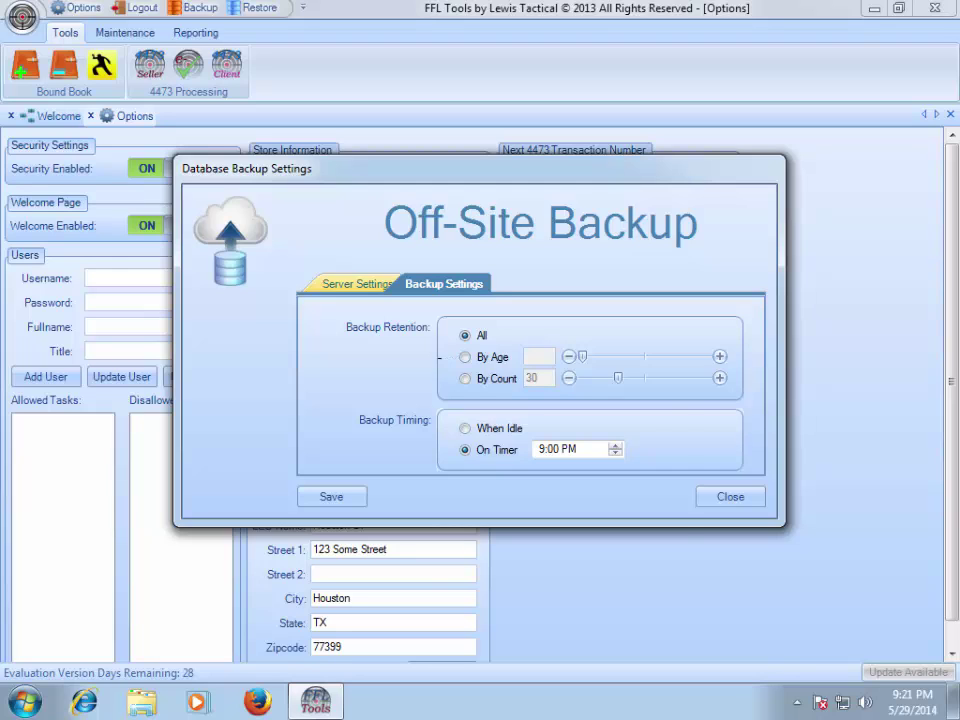
{"action": "mouse_move", "coordinate": [441, 383]}
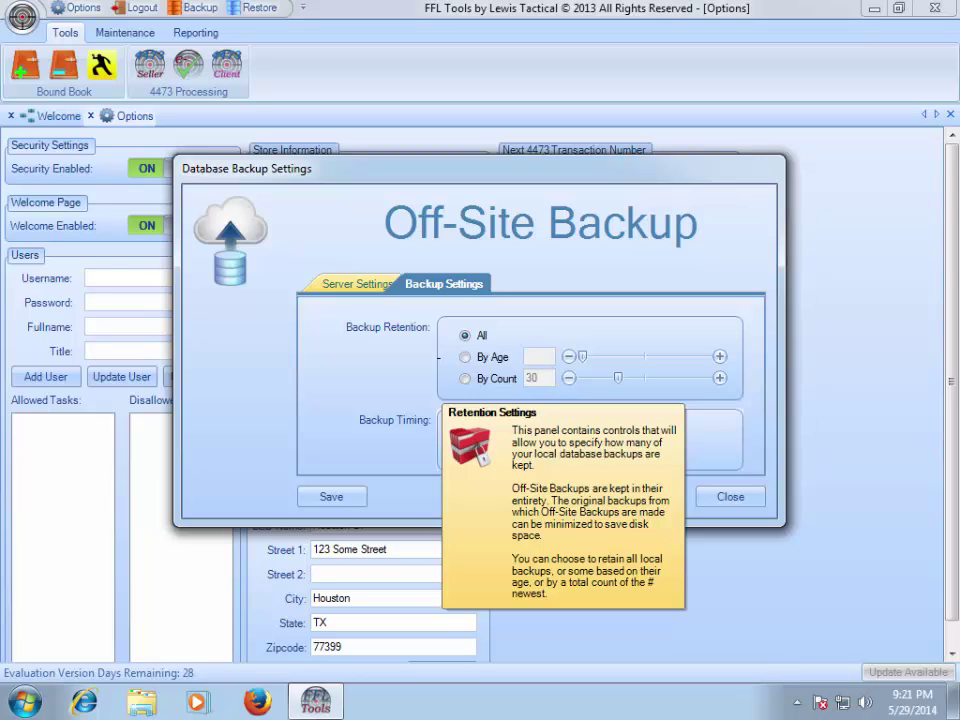
{"action": "left_click", "coordinate": [464, 357]}
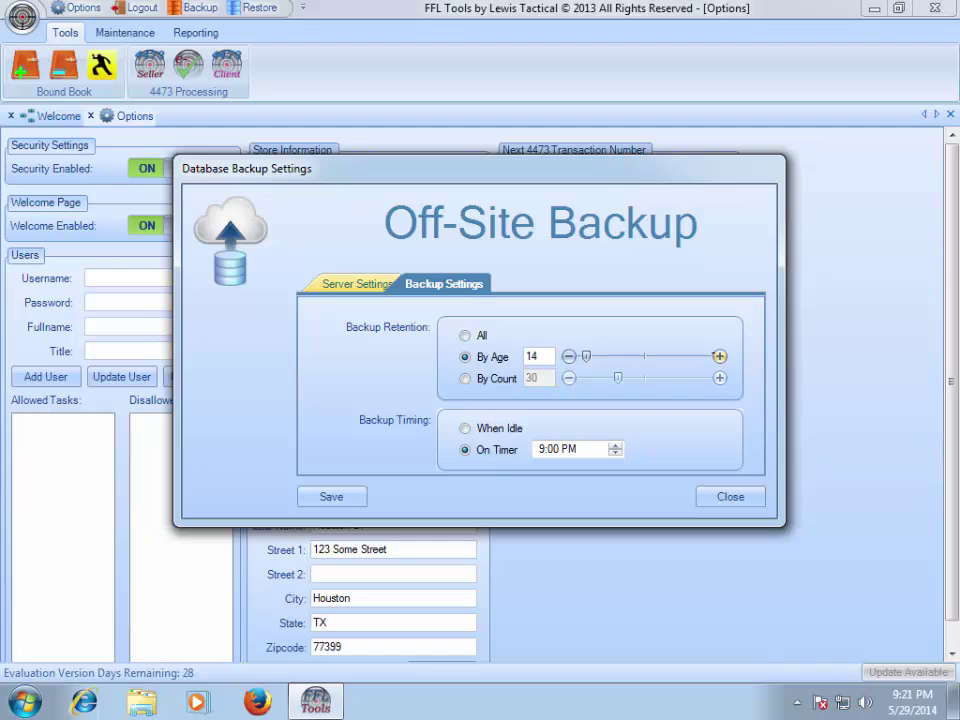
{"action": "left_click", "coordinate": [719, 356]}
{"action": "left_click", "coordinate": [719, 356]}
{"action": "left_click", "coordinate": [719, 356]}
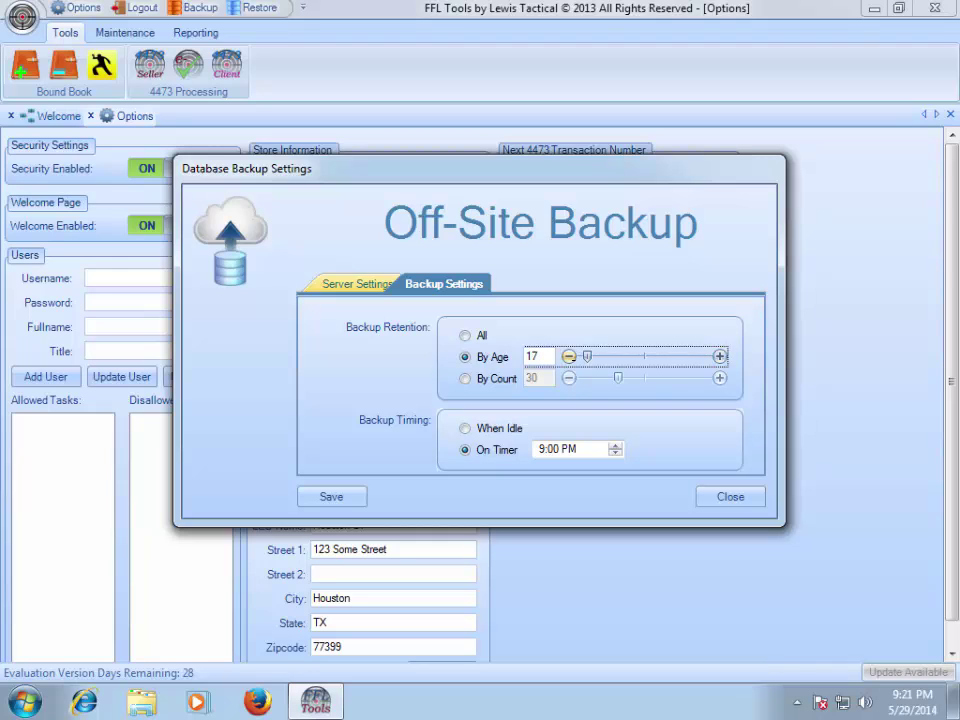
{"action": "mouse_move", "coordinate": [587, 356]}
{"action": "left_mouse_down"}
{"action": "mouse_move", "coordinate": [606, 356]}
{"action": "mouse_move", "coordinate": [586, 356]}
{"action": "left_mouse_up"}
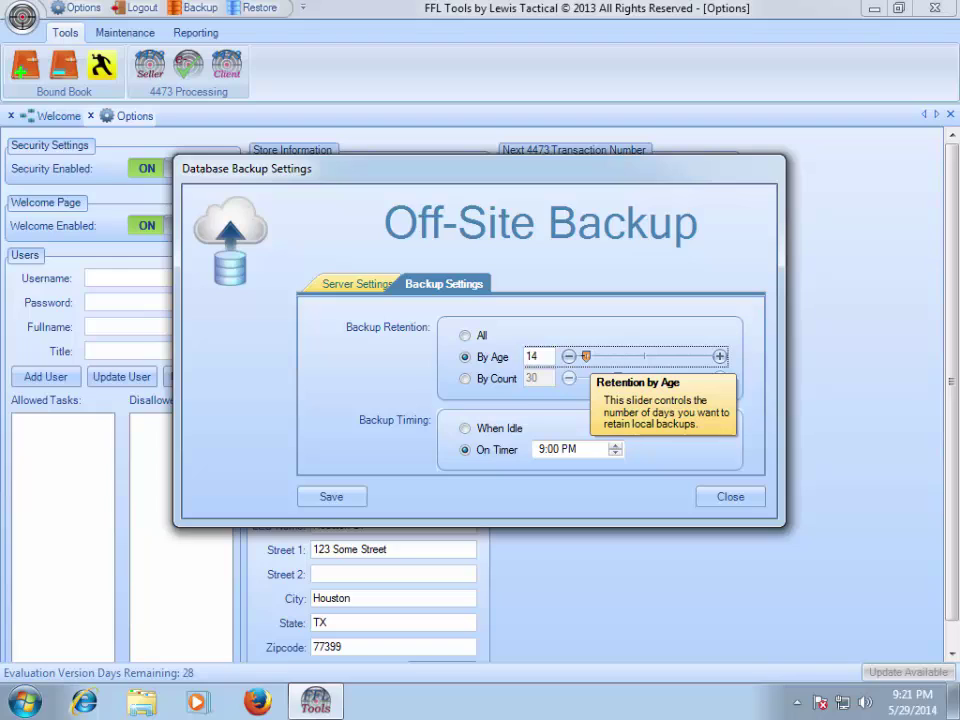
{"action": "left_click", "coordinate": [568, 356]}
{"action": "left_click", "coordinate": [568, 356]}
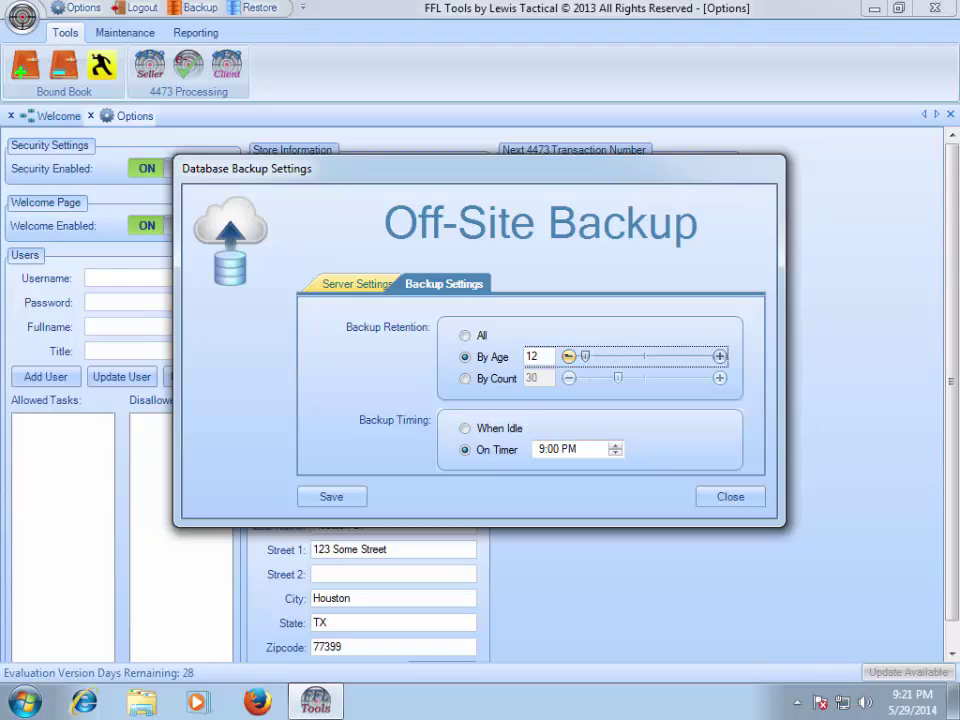
{"action": "left_click", "coordinate": [568, 356]}
{"action": "left_click", "coordinate": [568, 356]}
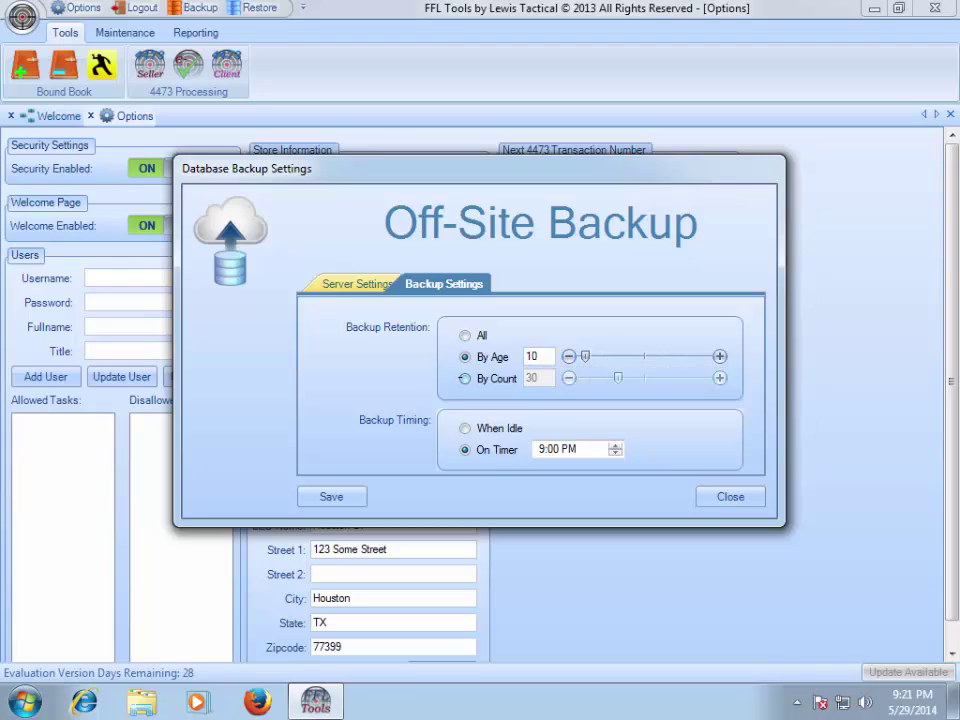
- Switch retention to By Count and set the slider to 10 backups
{"action": "left_click", "coordinate": [464, 378]}
{"action": "left_click", "coordinate": [568, 378]}
{"action": "left_click", "coordinate": [568, 378]}
{"action": "left_click", "coordinate": [568, 378]}
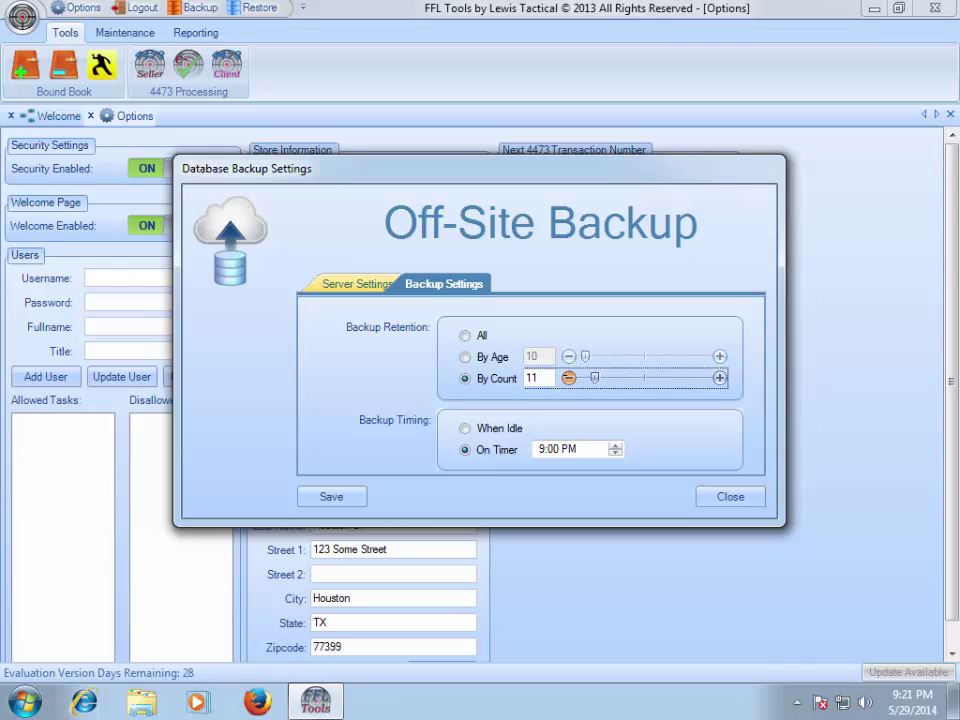
{"action": "left_click", "coordinate": [568, 378]}
{"action": "left_click", "coordinate": [568, 378]}
{"action": "left_click_drag", "start_coordinate": [591, 378], "coordinate": [644, 378]}
{"action": "left_click", "coordinate": [568, 378]}
{"action": "left_click_drag", "start_coordinate": [644, 378], "coordinate": [593, 378]}
- Set backup timing to On Timer at 9:00 PM, save, and close the settings
{"action": "left_click", "coordinate": [465, 428]}
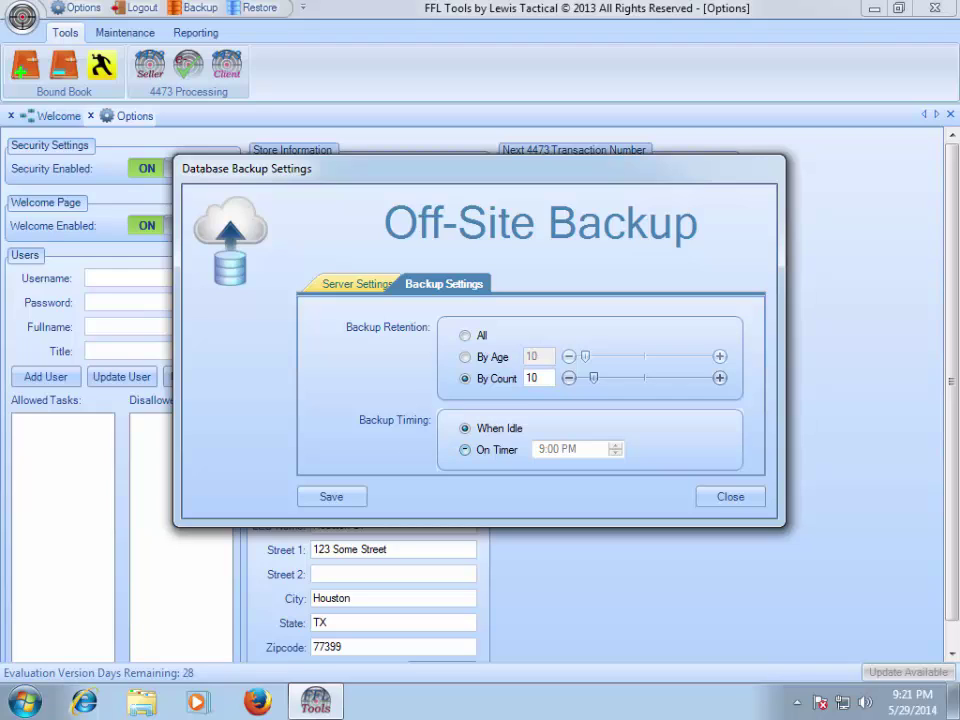
{"action": "left_click", "coordinate": [465, 450]}
{"action": "left_click", "coordinate": [548, 449]}
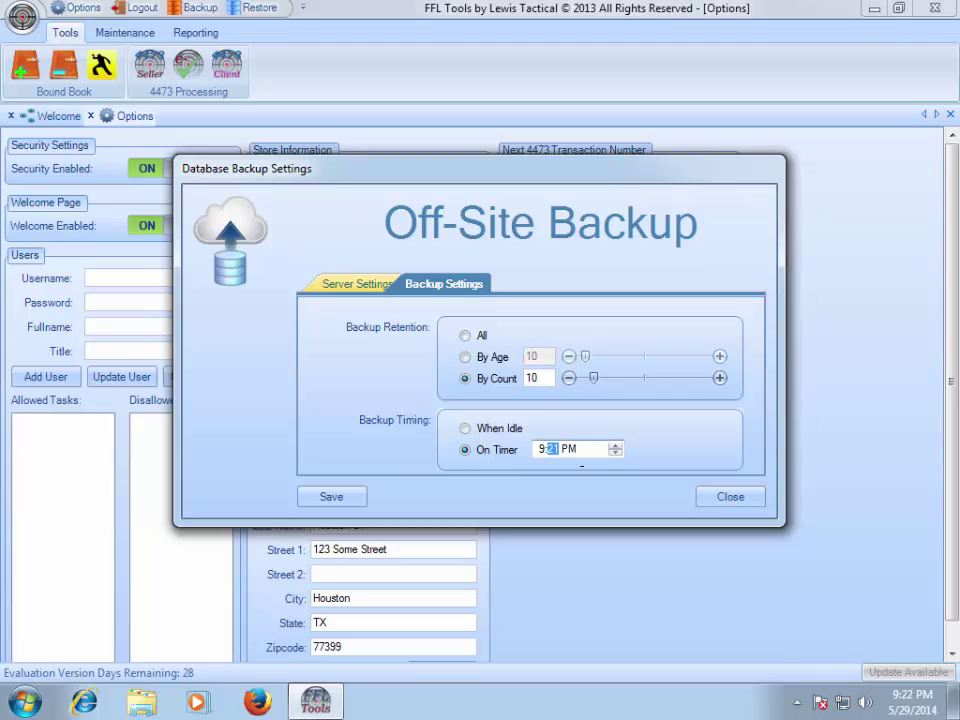
{"action": "type", "text": "00"}
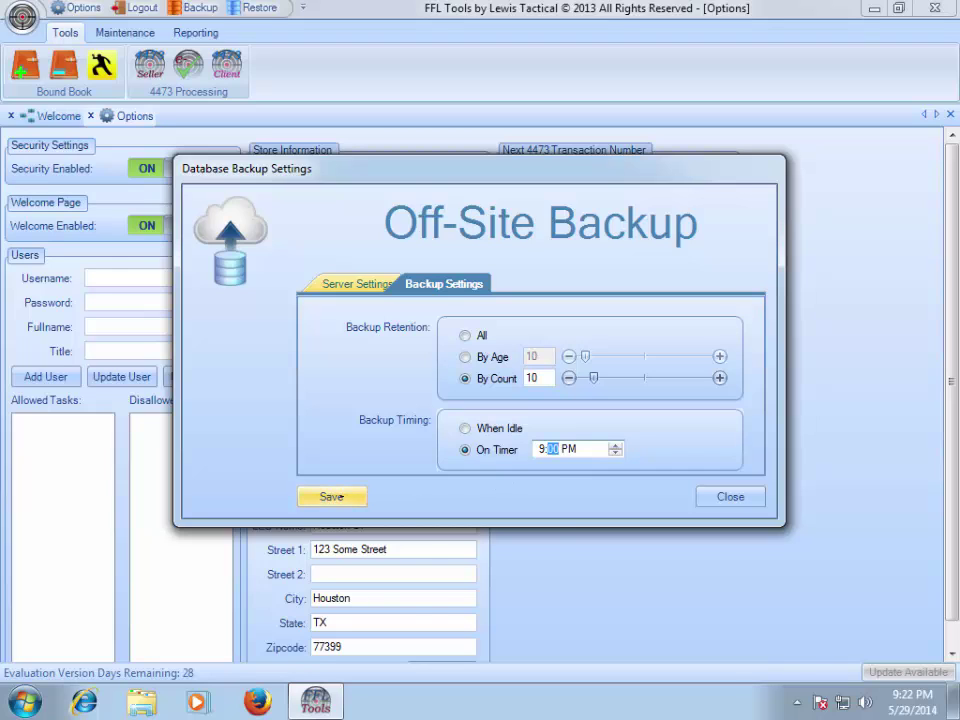
{"action": "left_click", "coordinate": [345, 497]}
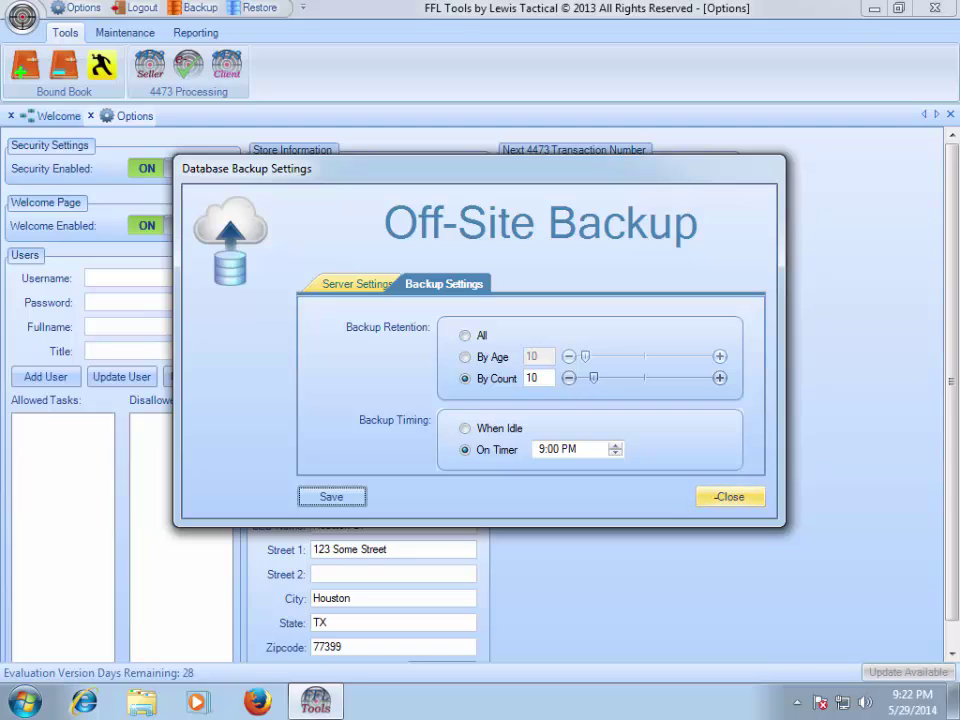
{"action": "left_click", "coordinate": [715, 497]}
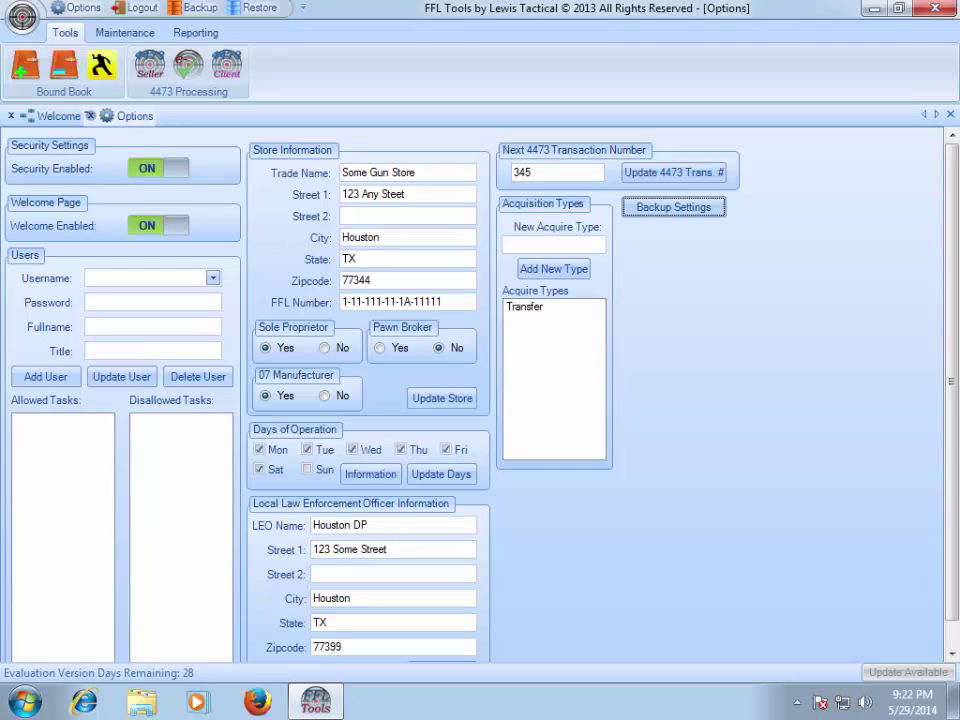
- Close the Options tab to return to the Welcome page
{"action": "left_click", "coordinate": [90, 116]}
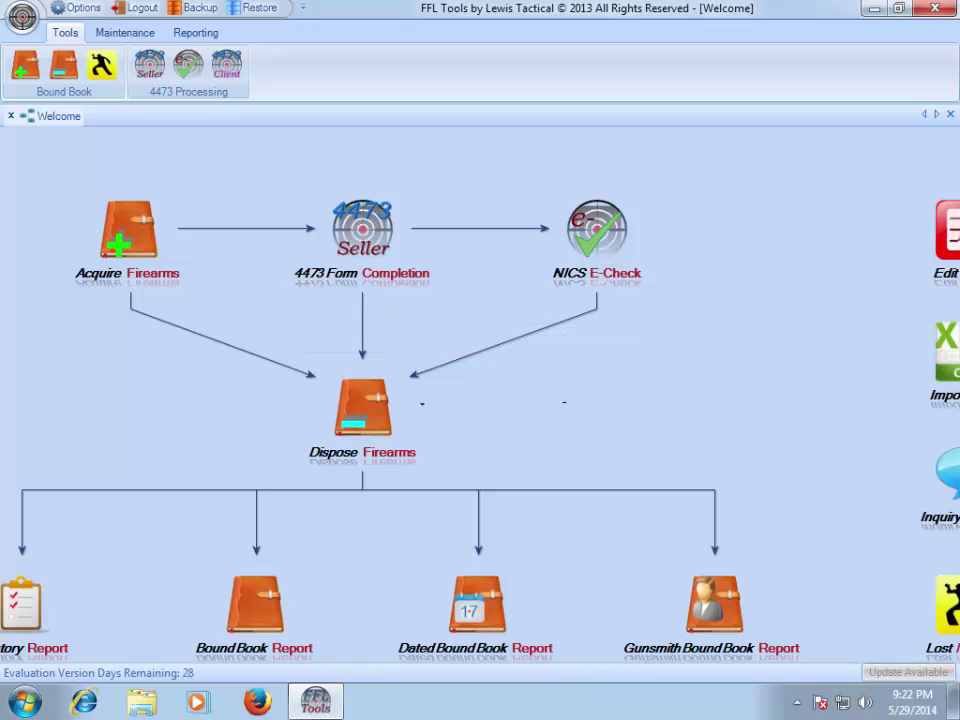
- Open C:\FFLTools\Backups in Explorer to view the seven .bak backup files
{"action": "key", "text": "super+e"}
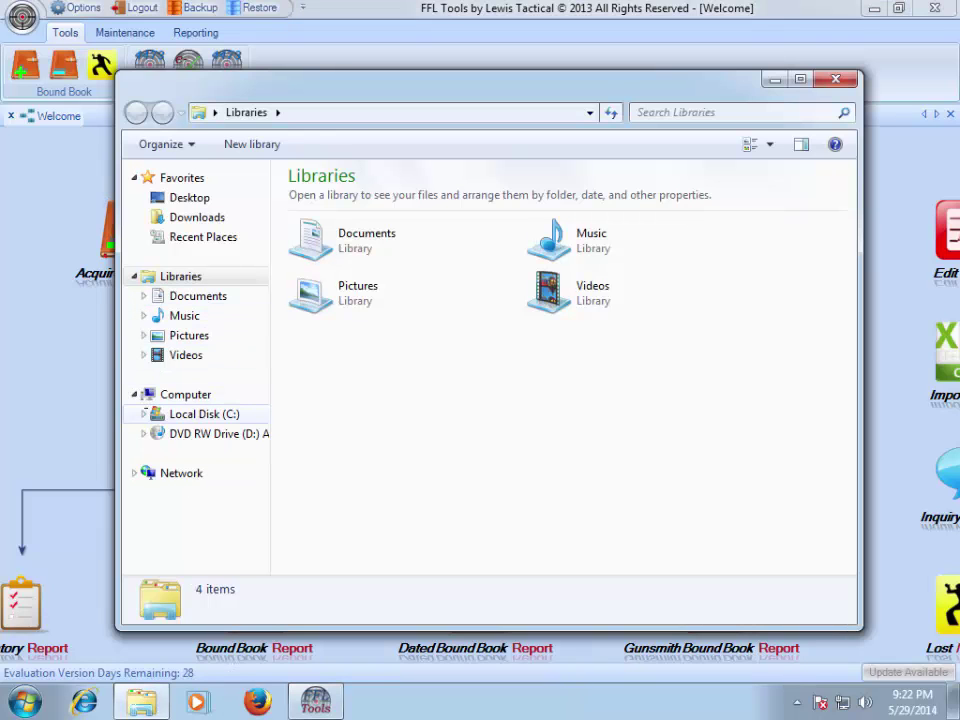
{"action": "left_click", "coordinate": [143, 414]}
{"action": "left_click", "coordinate": [153, 433]}
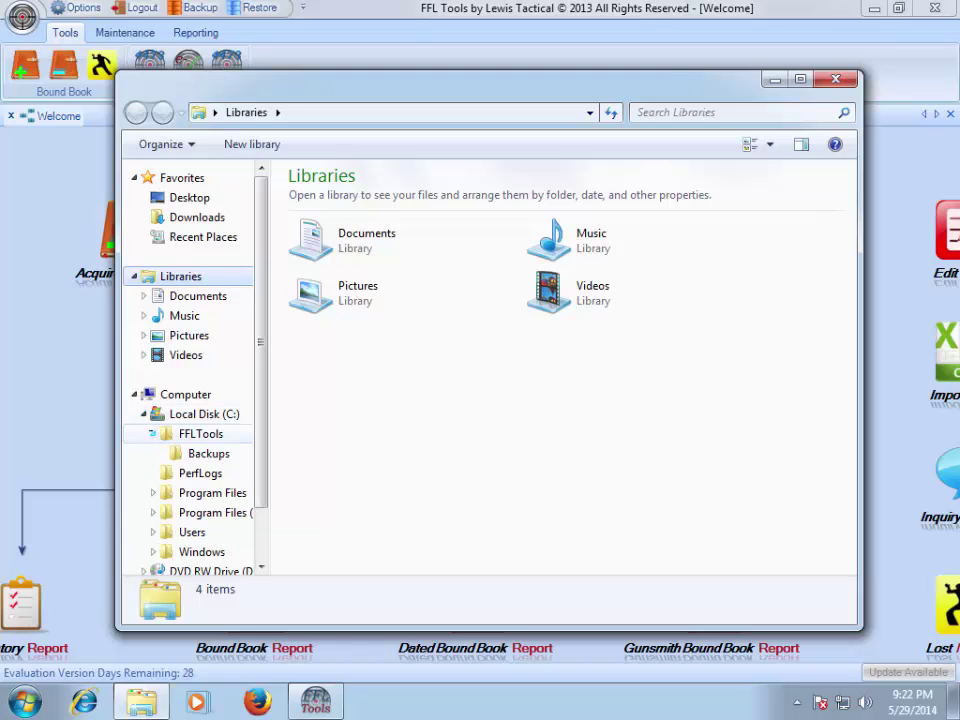
{"action": "left_click", "coordinate": [208, 453]}
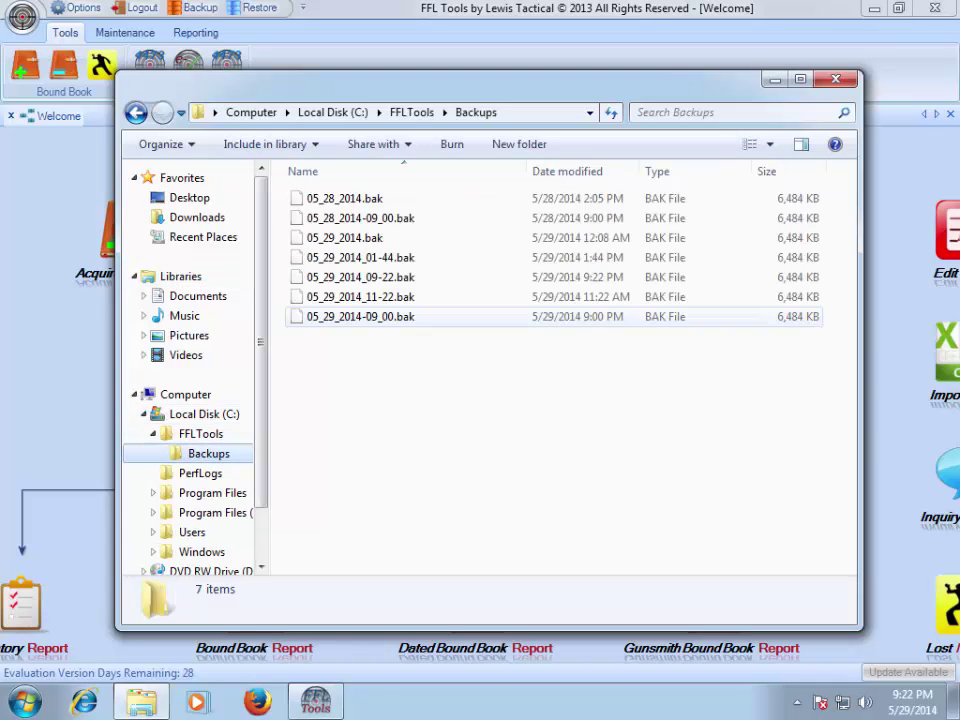